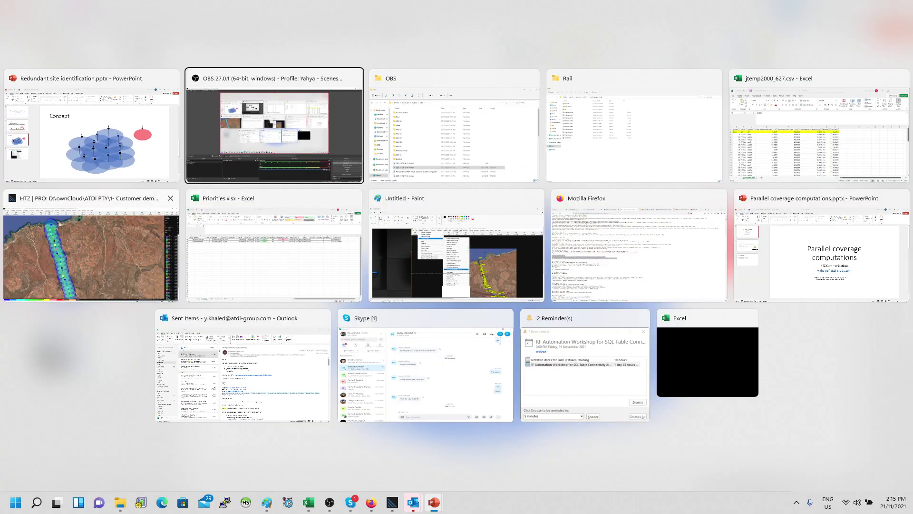
- Bring the HTZ coverage map forward, zoom out, and review the map's object properties
click(60, 224)
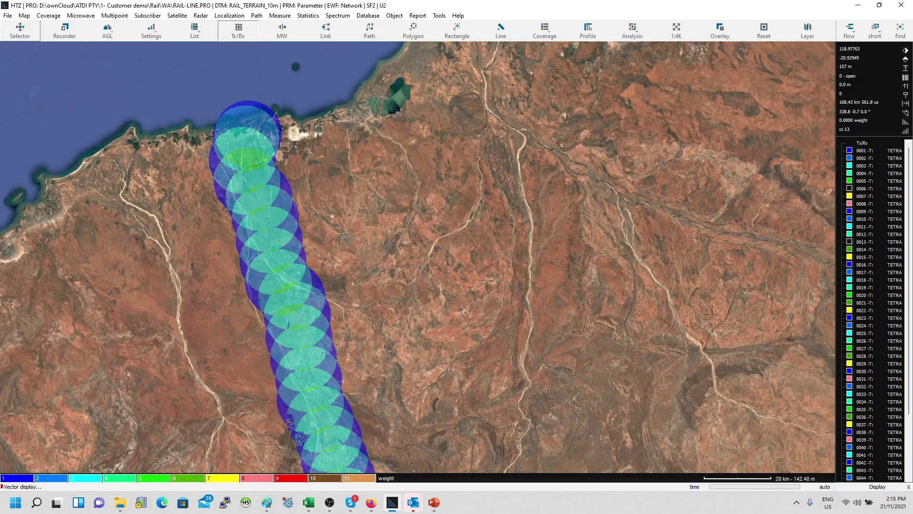
scroll(447, 282, down, 2)
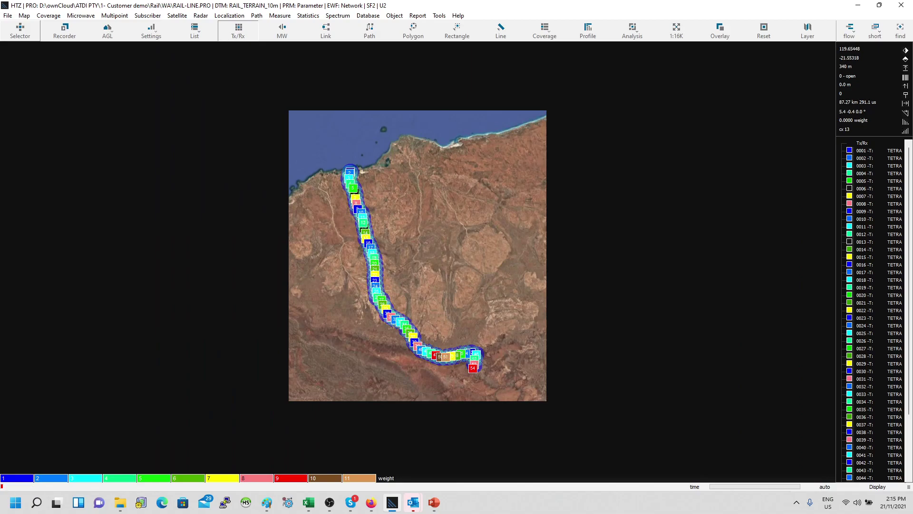
click(862, 142)
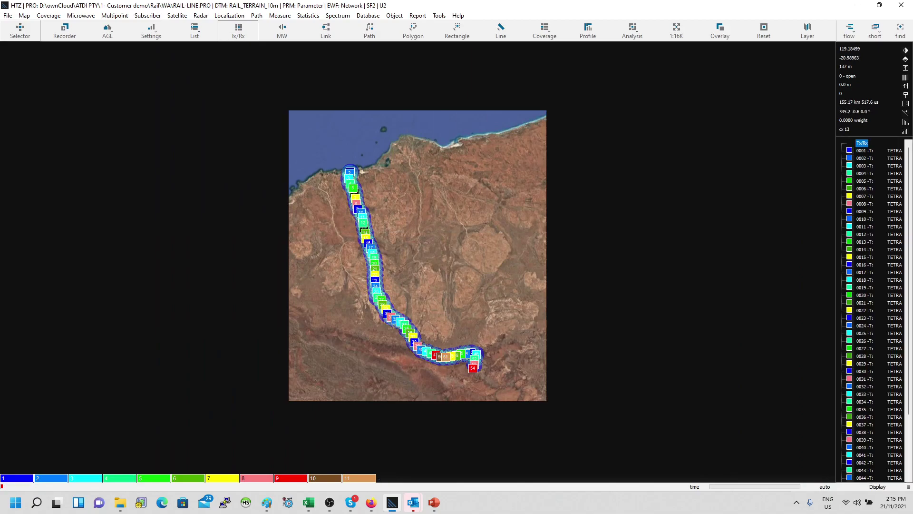
key(F4)
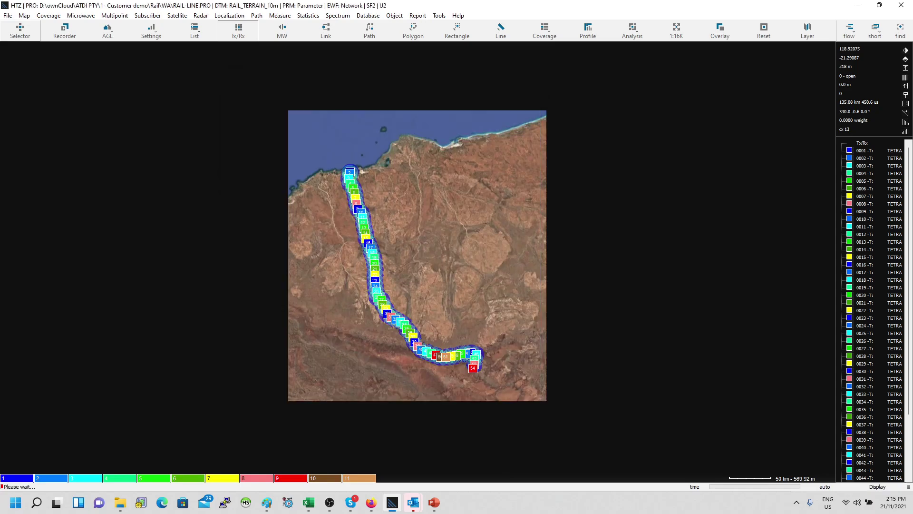
click(511, 434)
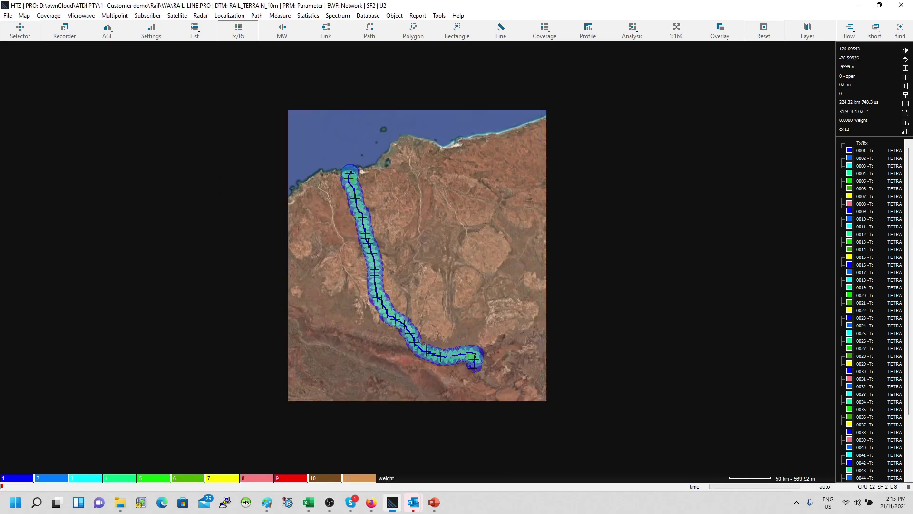
- Clear the coverage overlay, leaving the rail route over satellite imagery, and zoom to the route
click(764, 31)
scroll(370, 266, up, 3)
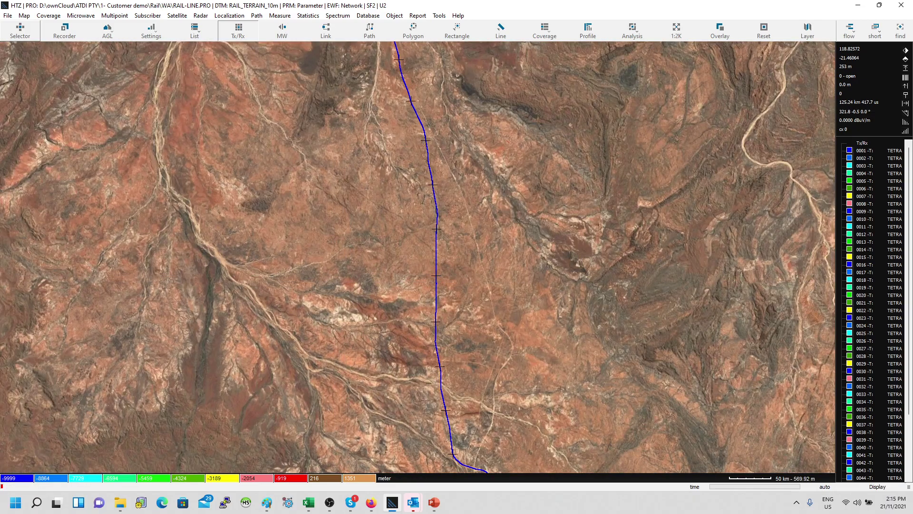
scroll(444, 275, down, 2)
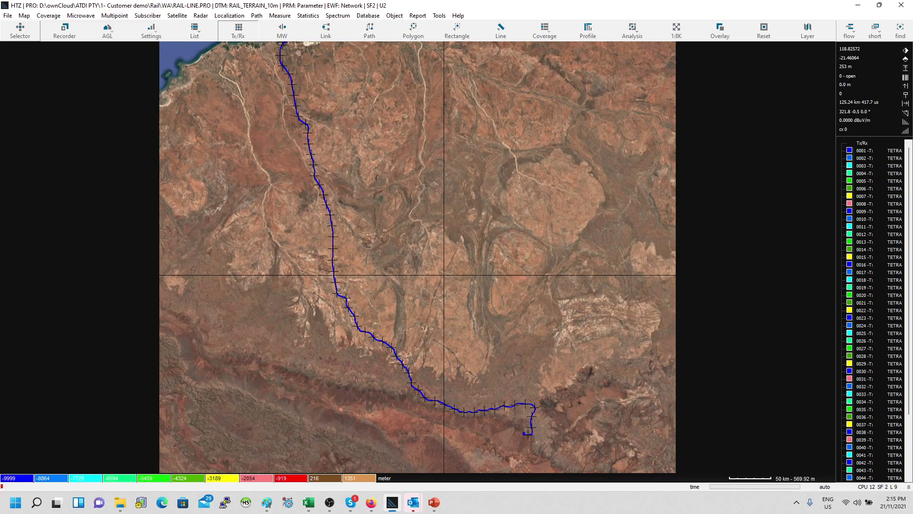
scroll(318, 304, up, 1)
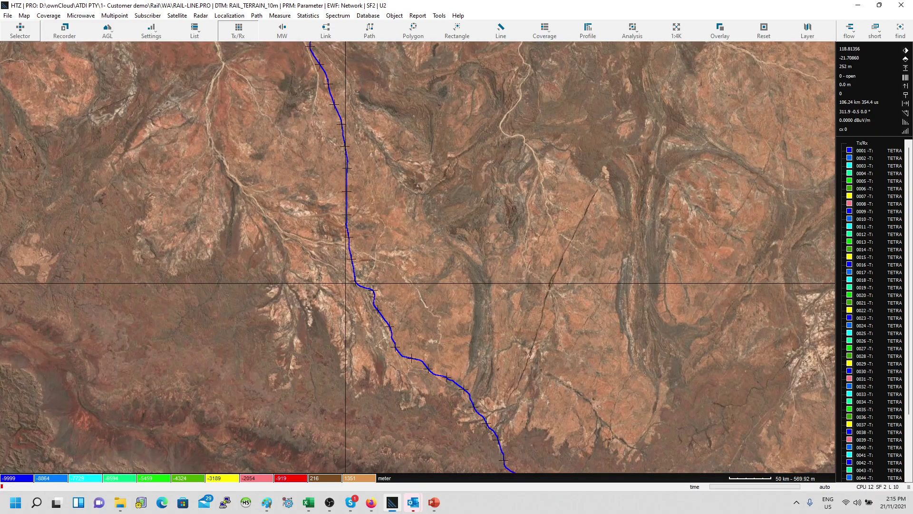
scroll(386, 280, up, 2)
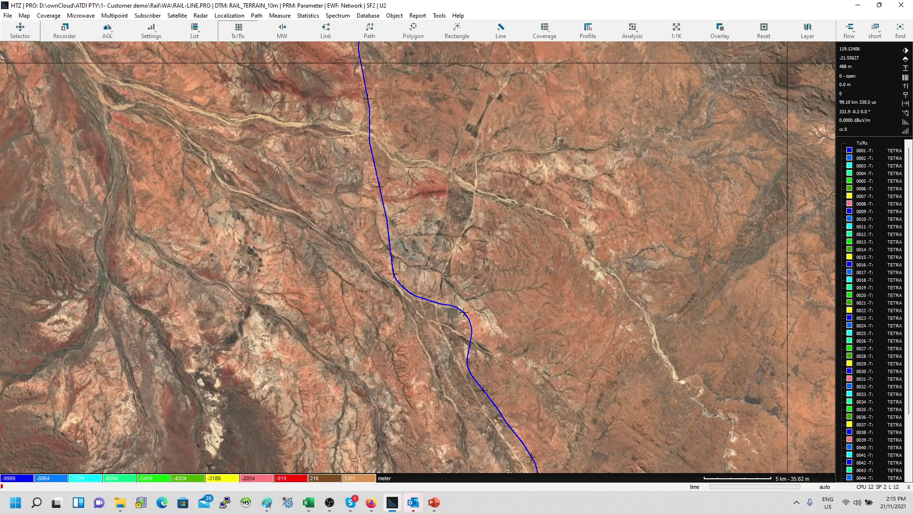
- Switch the base map to clutter over imagery and pan along the orange rail buffer corridor
click(807, 32)
click(775, 55)
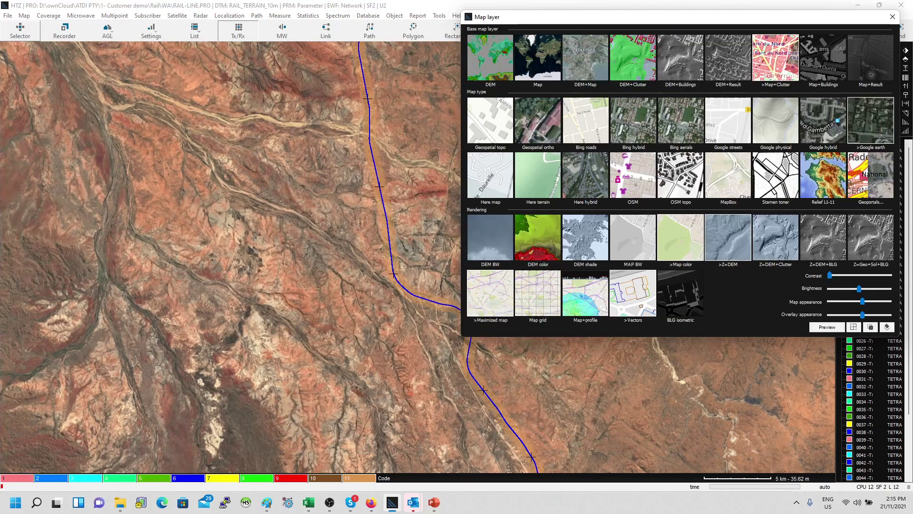
click(891, 16)
scroll(386, 219, up, 2)
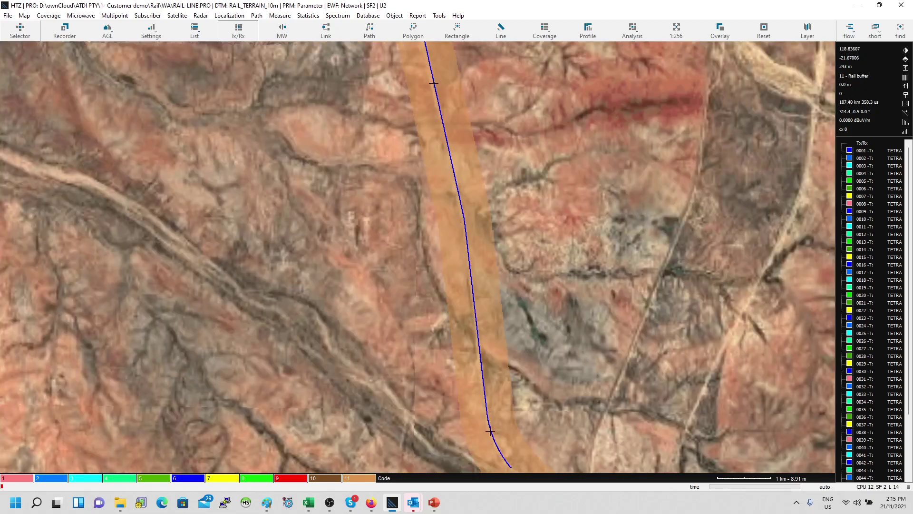
drag(461, 243, 643, 215)
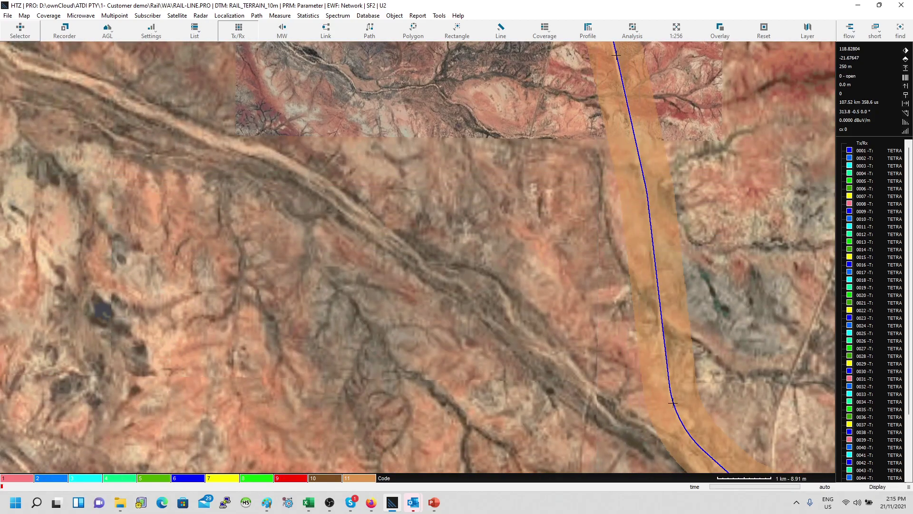
scroll(650, 176, down, 1)
scroll(519, 298, down, 2)
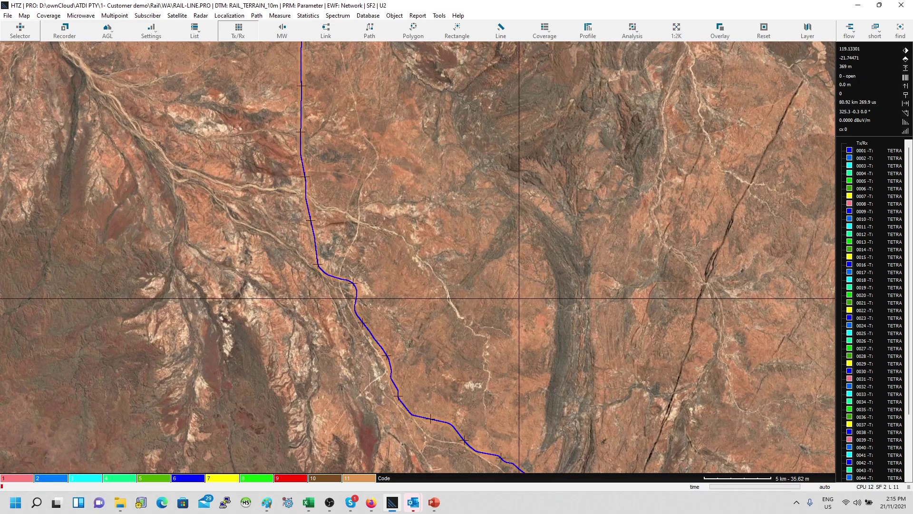
scroll(519, 299, down, 2)
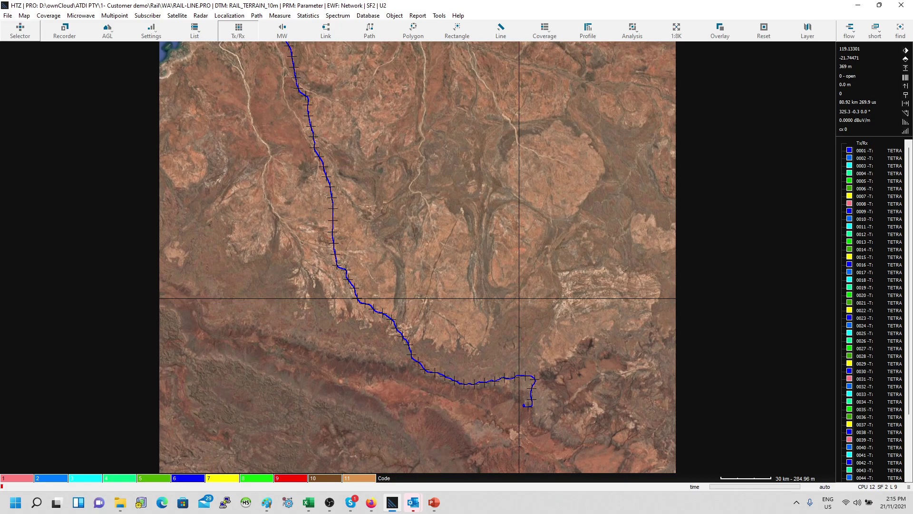
right_click(403, 335)
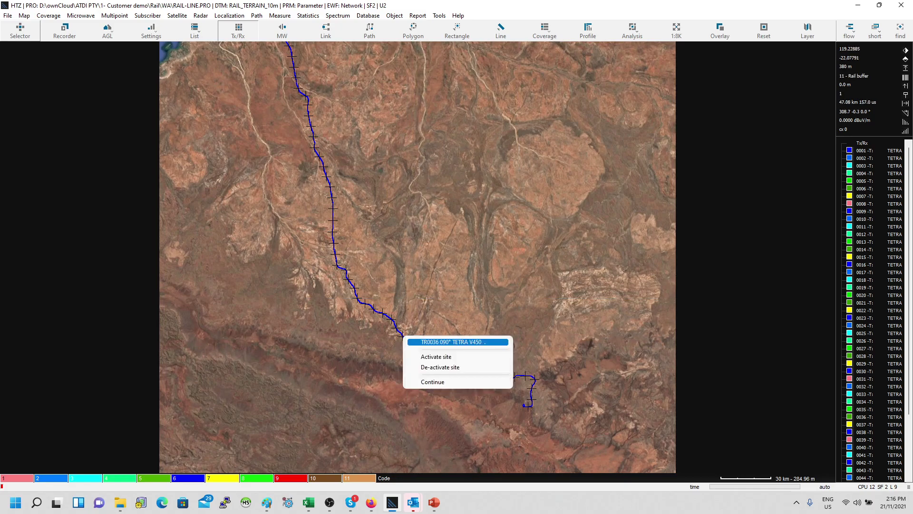
click(452, 342)
click(435, 141)
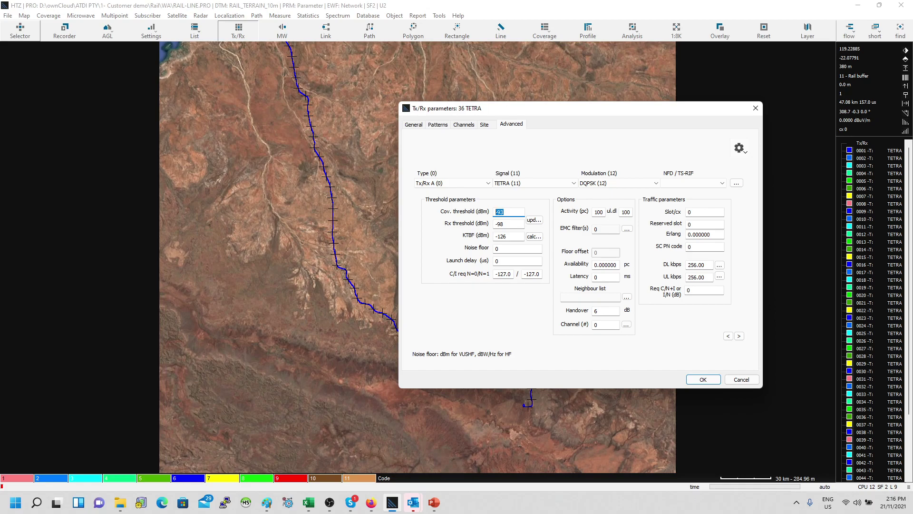
click(413, 125)
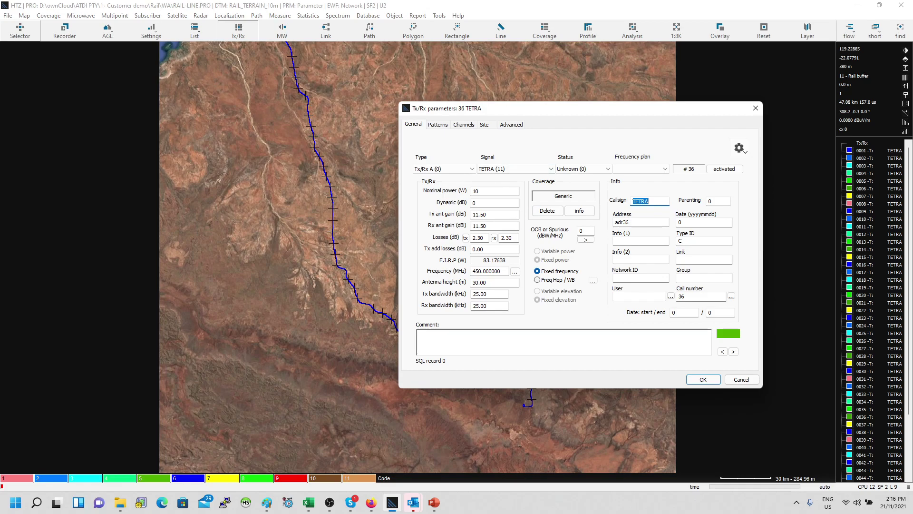
double_click(479, 282)
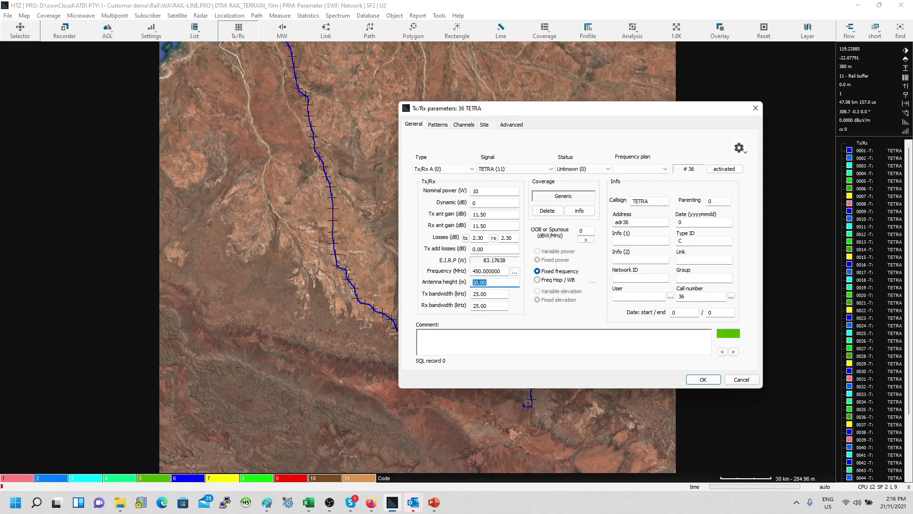
click(741, 379)
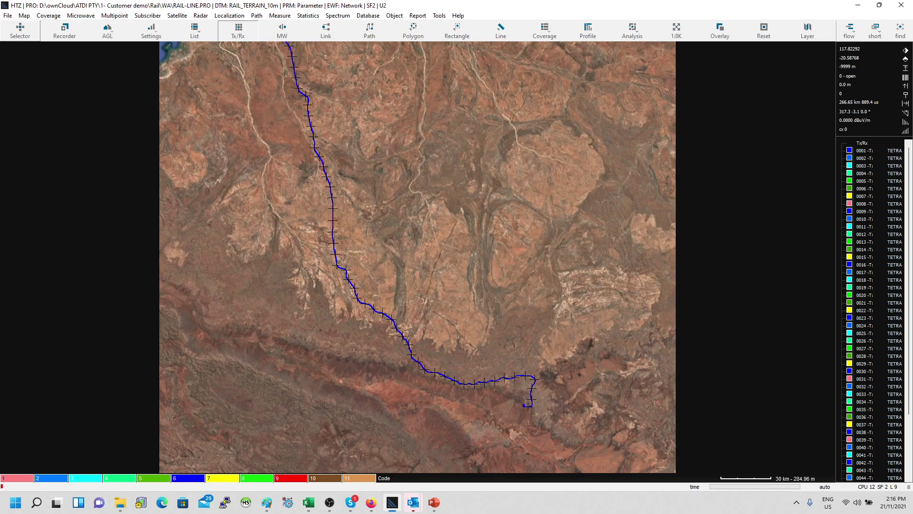
- Show the Coverage network analysis map types, including the site-by-site simultaneous server map
click(48, 15)
mouse_move(95, 57)
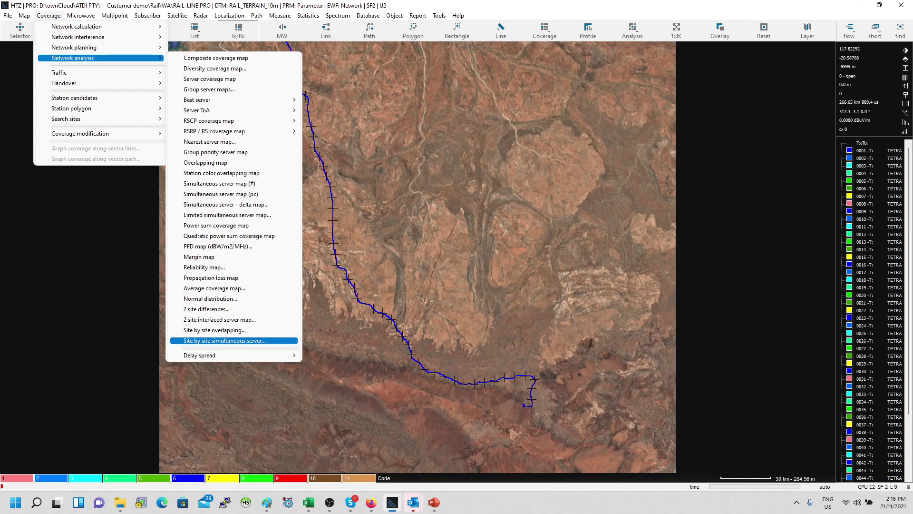
- Launch the site-by-site overlapping analysis and restrict its clutter classes to Rail buffer only
key(Return)
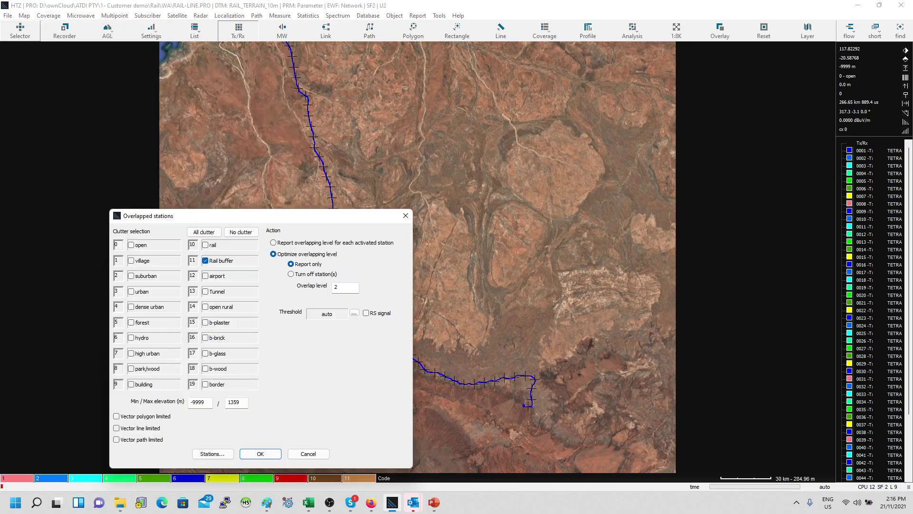
drag(190, 215, 469, 72)
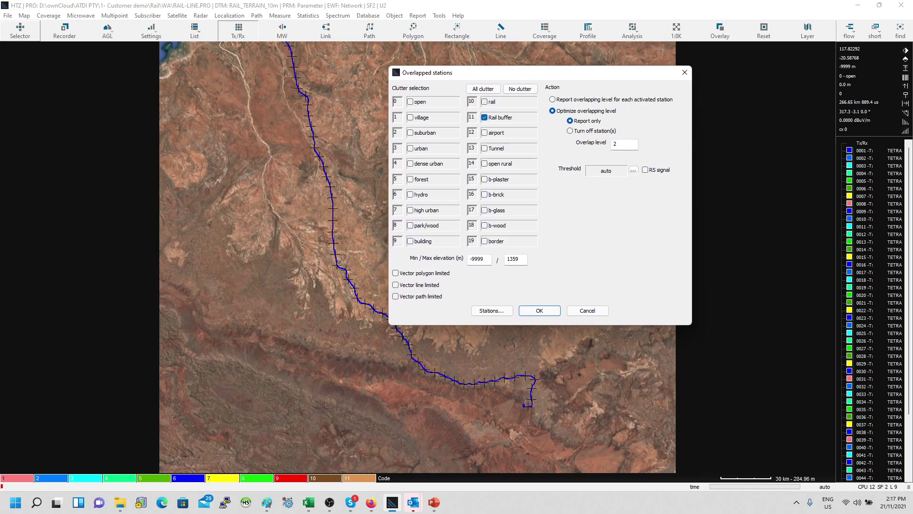
click(483, 88)
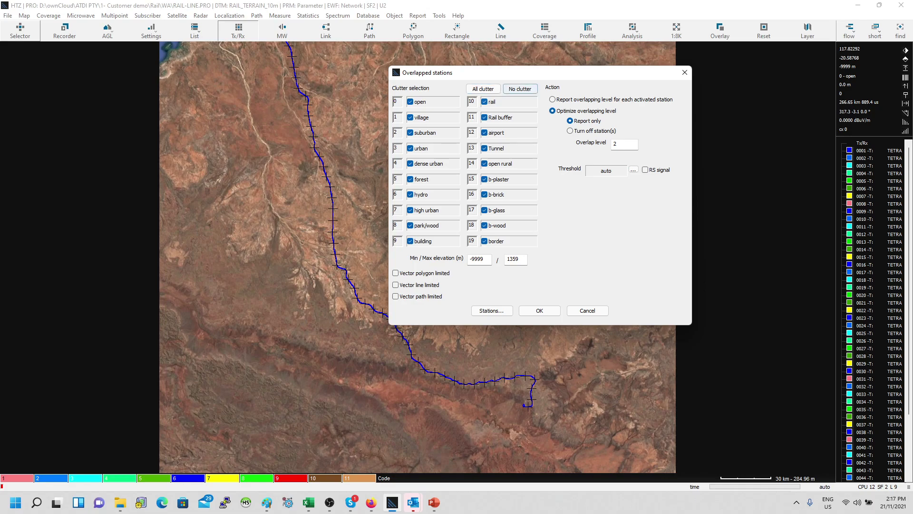
click(520, 88)
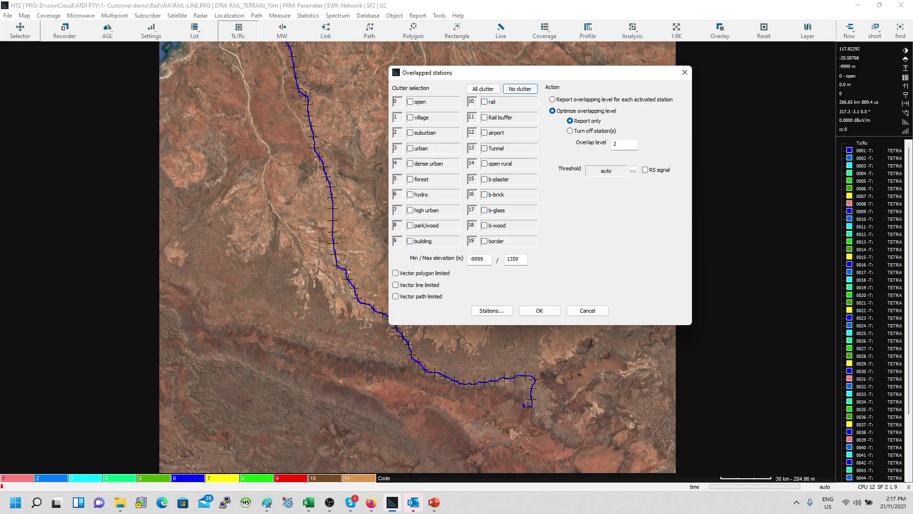
click(484, 118)
- Set the overlap level to 2 in the Overlapped stations settings
drag(523, 72, 412, 92)
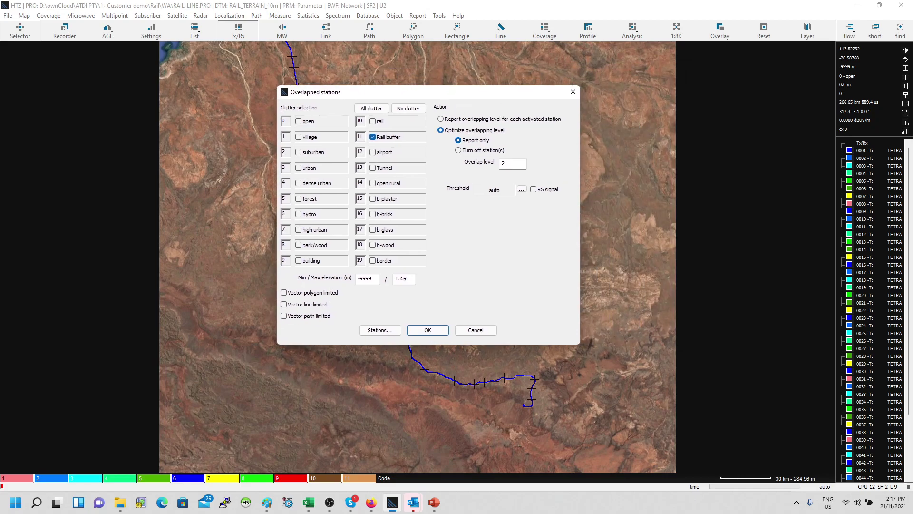
double_click(505, 164)
text(2)
double_click(504, 163)
drag(405, 92, 533, 63)
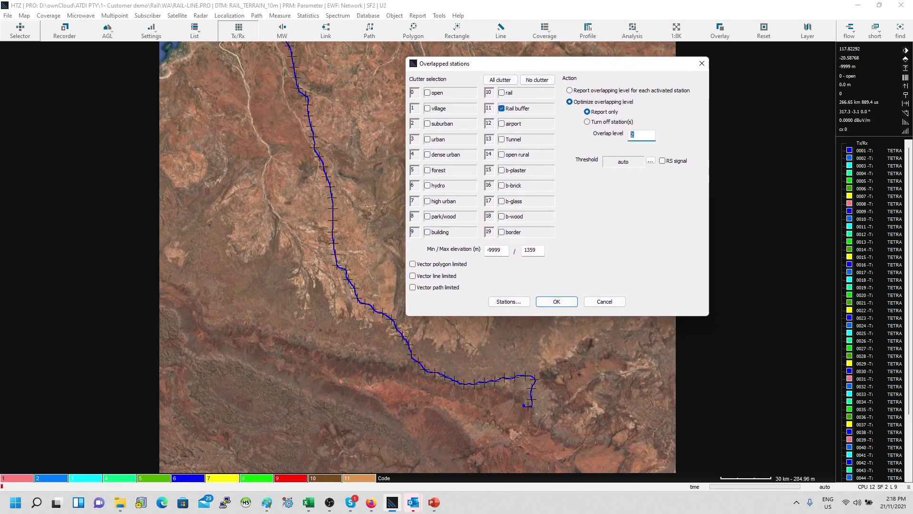
- Choose Turn off station(s) and run the overlap optimisation to produce the Report listing
click(588, 121)
key(Return)
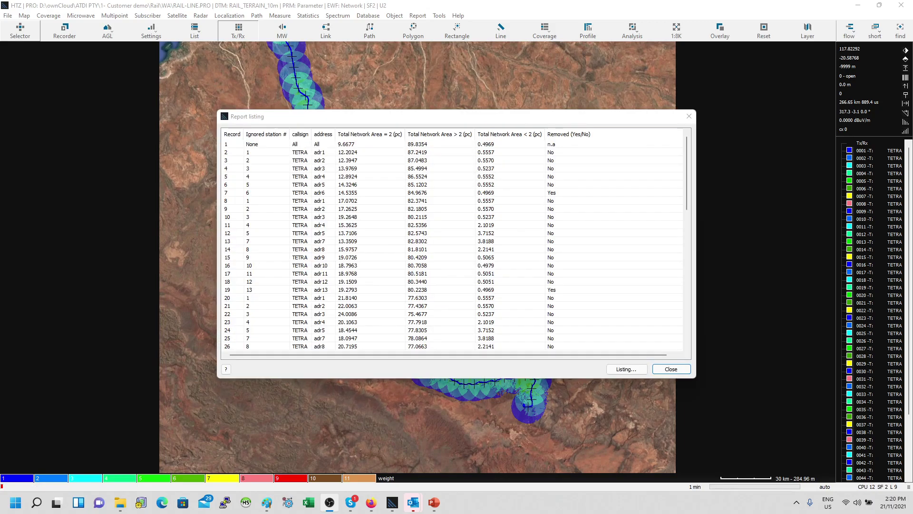
- Move the Report listing aside and close it after exporting to Excel as jtemp2000_627.csv
drag(428, 117, 363, 150)
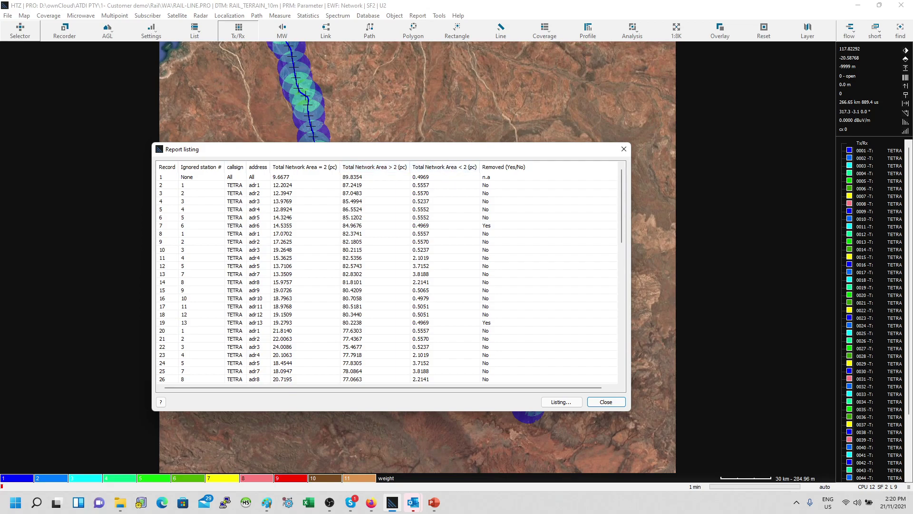
click(605, 402)
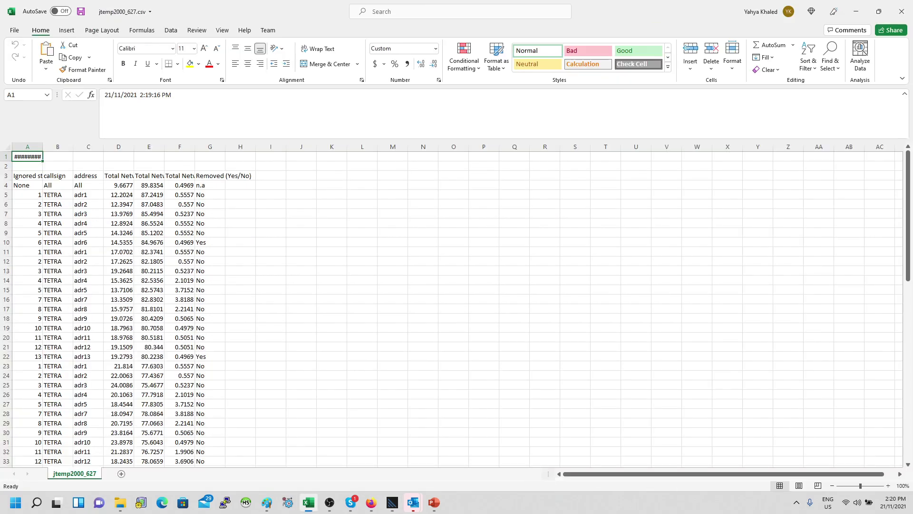
- Delete the two timestamp rows above the header and the footer note rows 74–77
drag(5, 156, 6, 165)
right_click(5, 166)
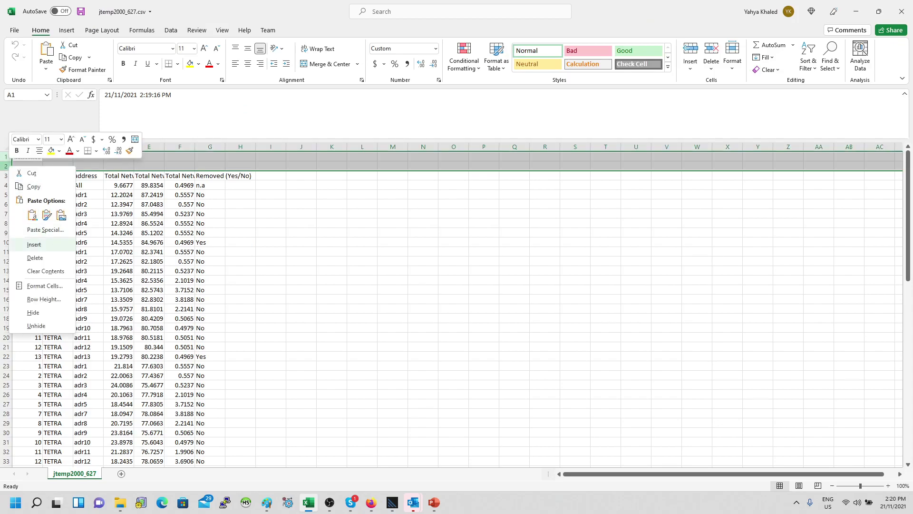
click(35, 258)
scroll(428, 309, down, 16)
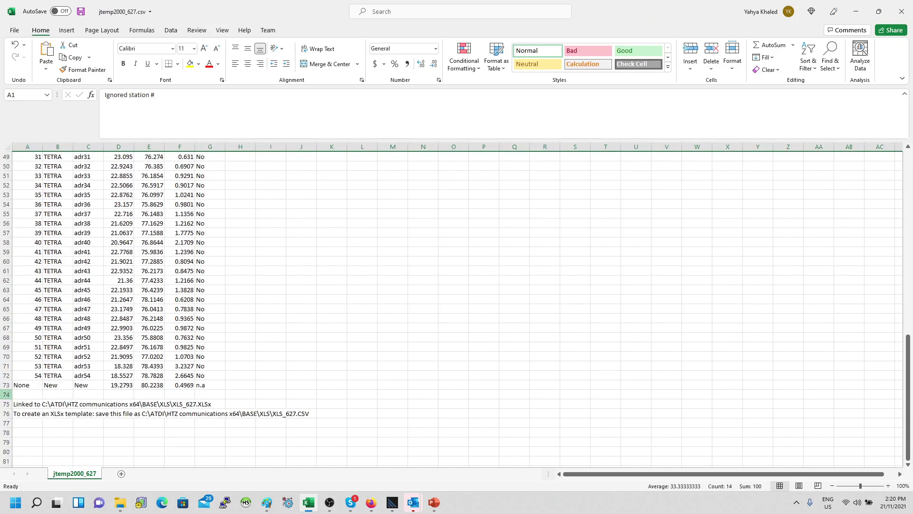
click(6, 394)
shift+click(6, 423)
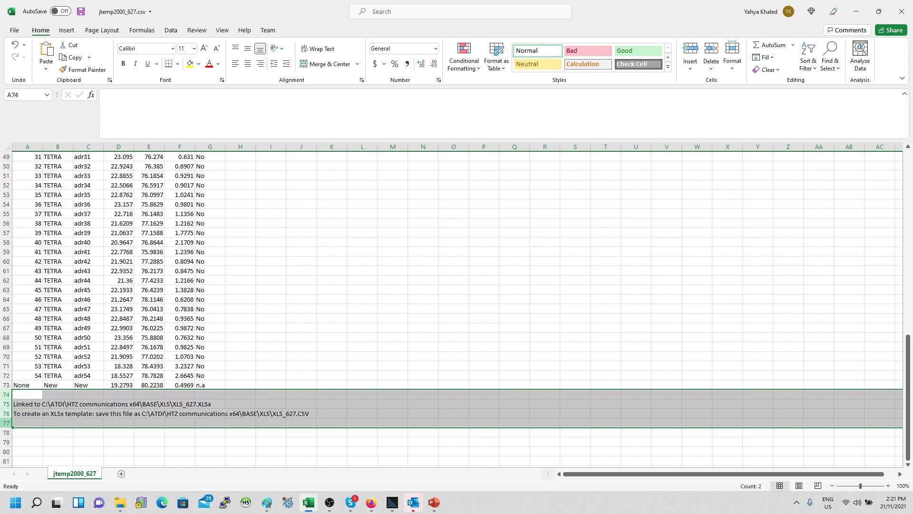
right_click(6, 423)
click(30, 348)
scroll(30, 347, up, 16)
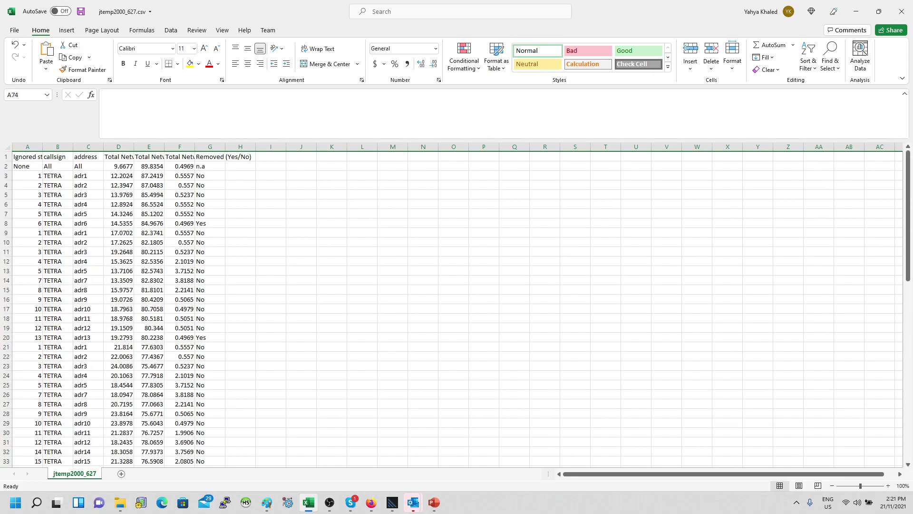
- AutoFit columns B through G so the full headings show
click(149, 270)
key(ctrl+a)
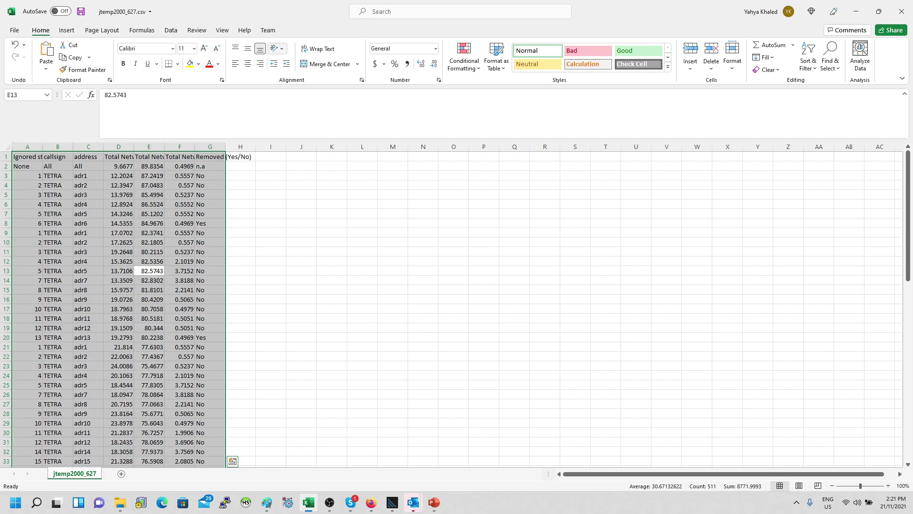
double_click(225, 147)
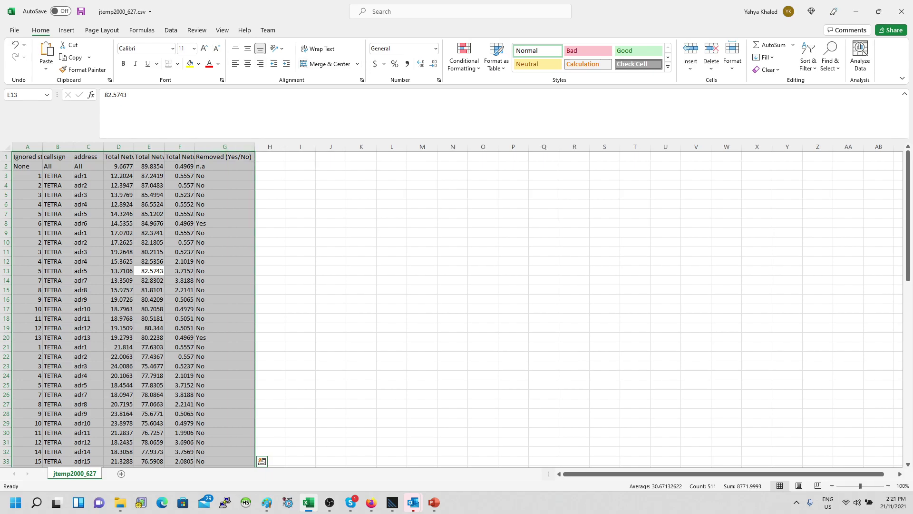
double_click(194, 147)
double_click(165, 147)
click(130, 147)
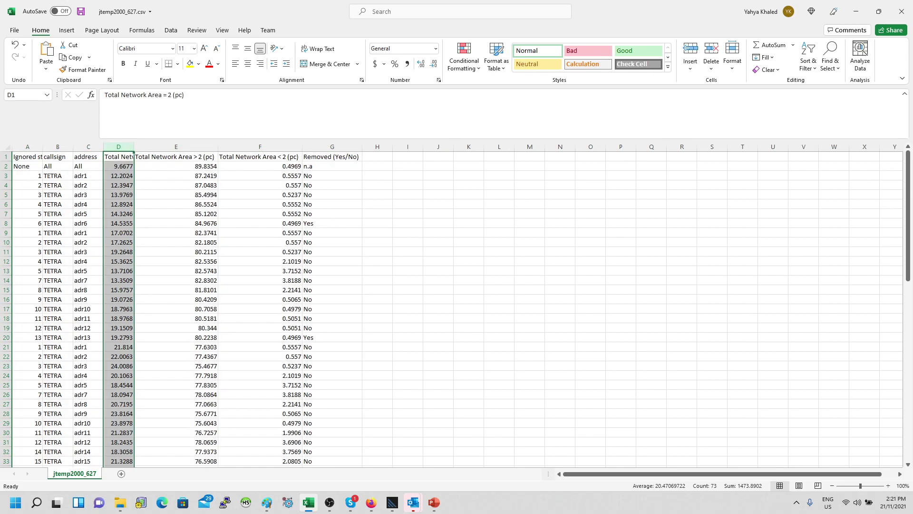
double_click(134, 146)
double_click(104, 147)
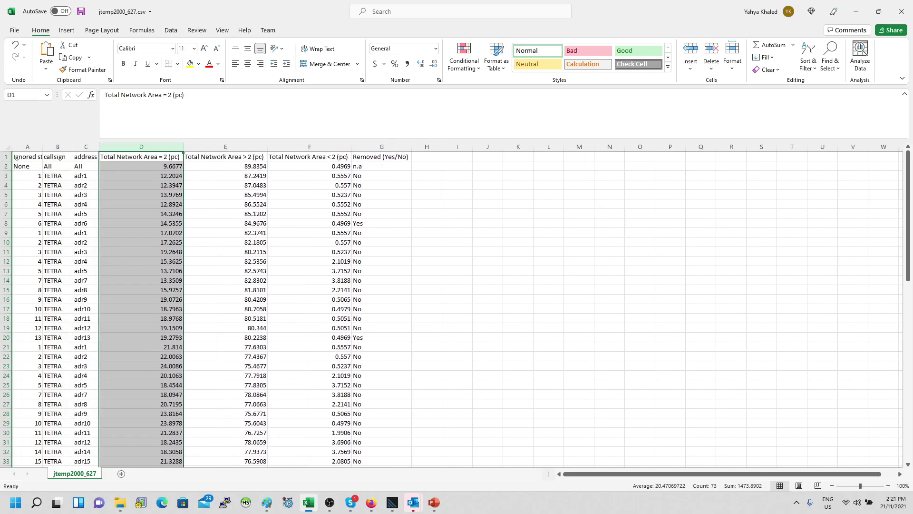
double_click(72, 146)
- Add Data filters to the site table's header row
click(304, 270)
key(ctrl+a)
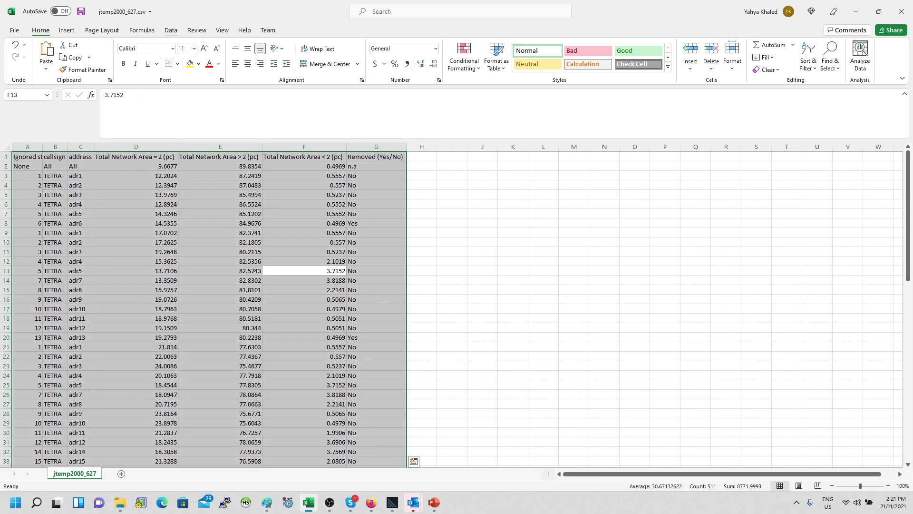
click(171, 31)
click(450, 56)
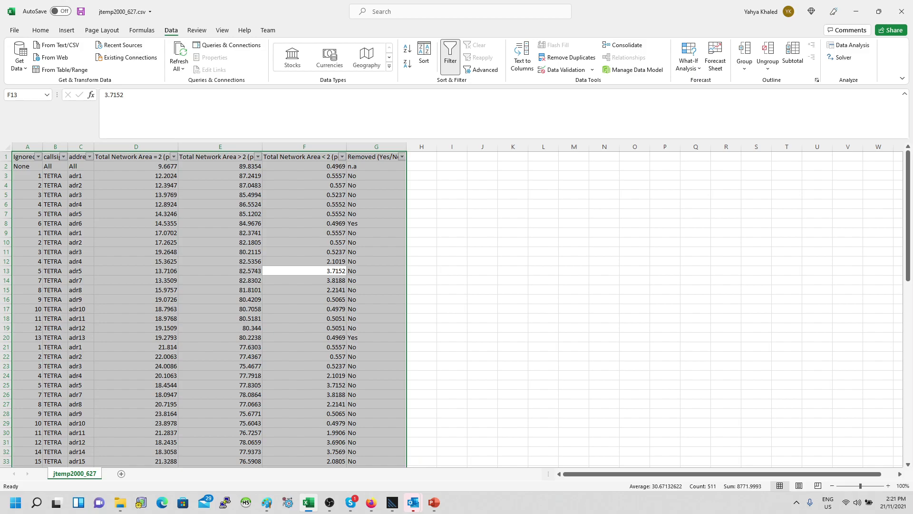
- Sort the table by Total Network Area < 2 from smallest to largest
click(304, 186)
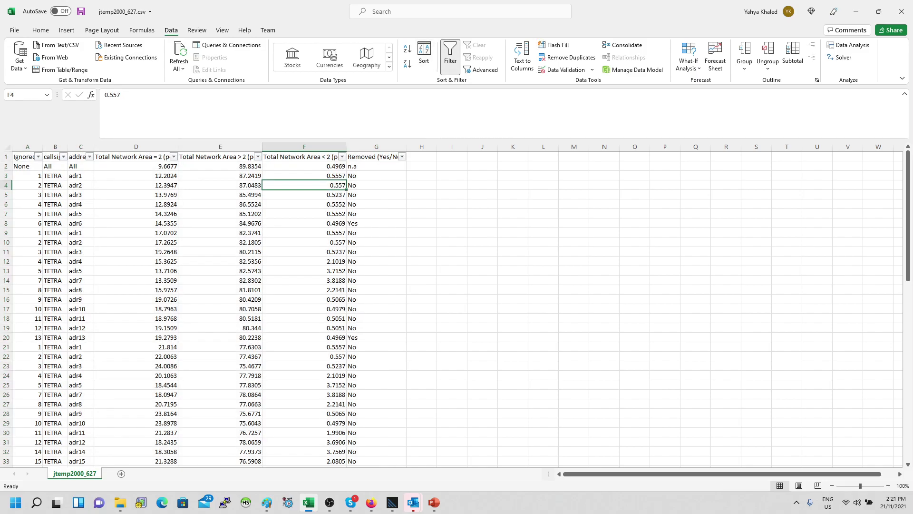
click(342, 157)
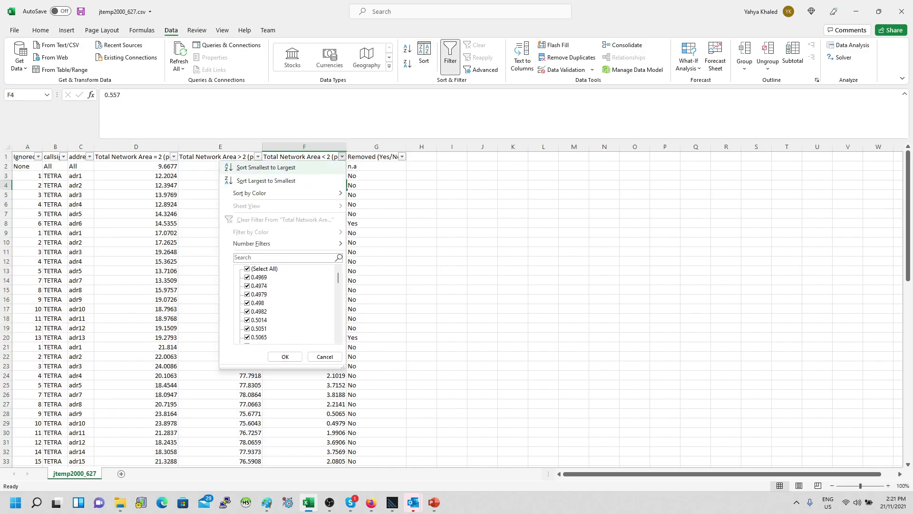
click(266, 167)
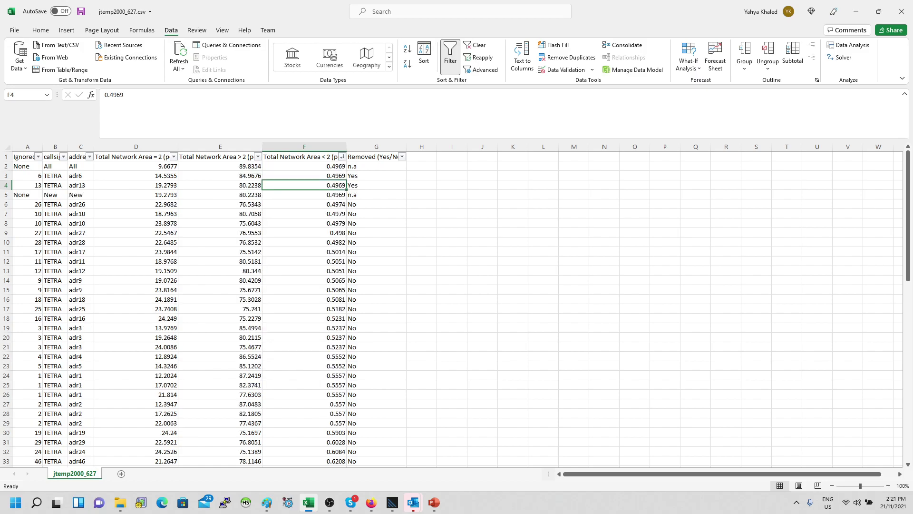
- Shade the baseline None/All row A2:G2 with the yellow Neutral cell style
drag(21, 166, 376, 166)
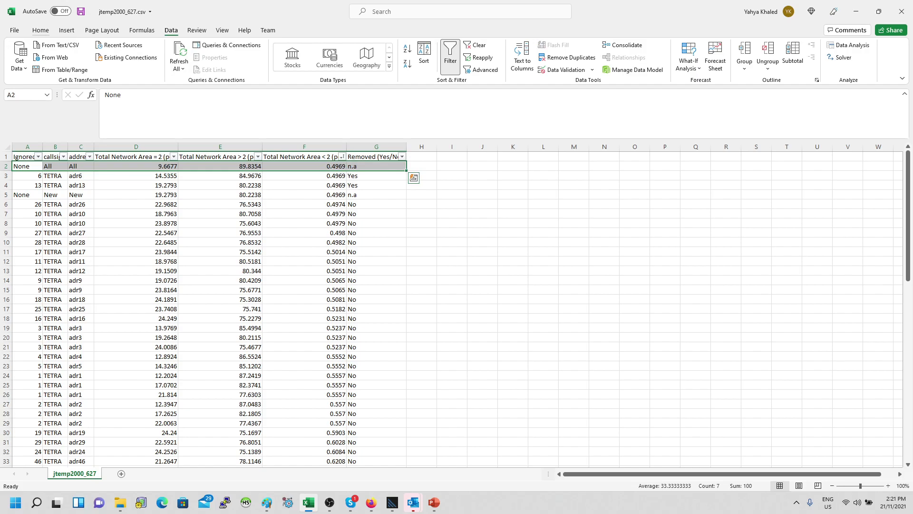
click(40, 30)
click(537, 65)
click(482, 214)
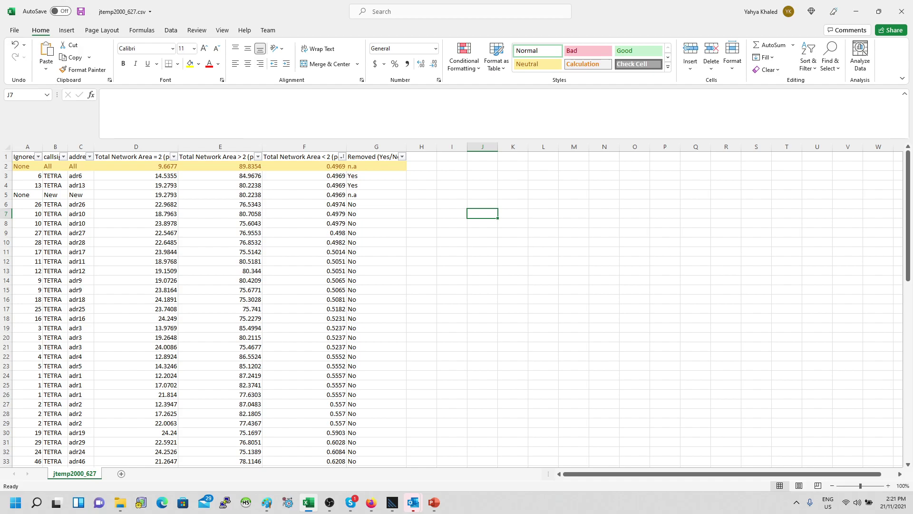
- Enter =SUM(D2:E2) in H2 to total the baseline network areas, giving 99.5031
click(421, 166)
text(=SUM()
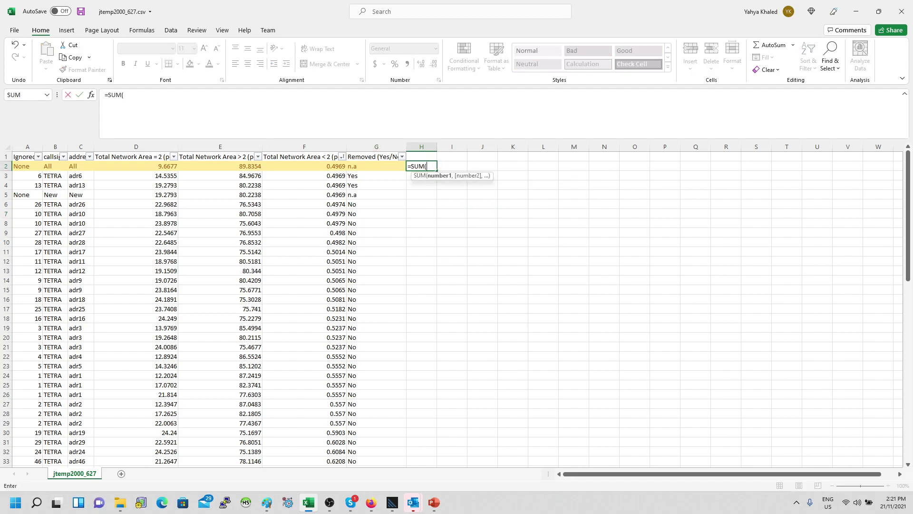
drag(138, 166, 256, 168)
key(Return)
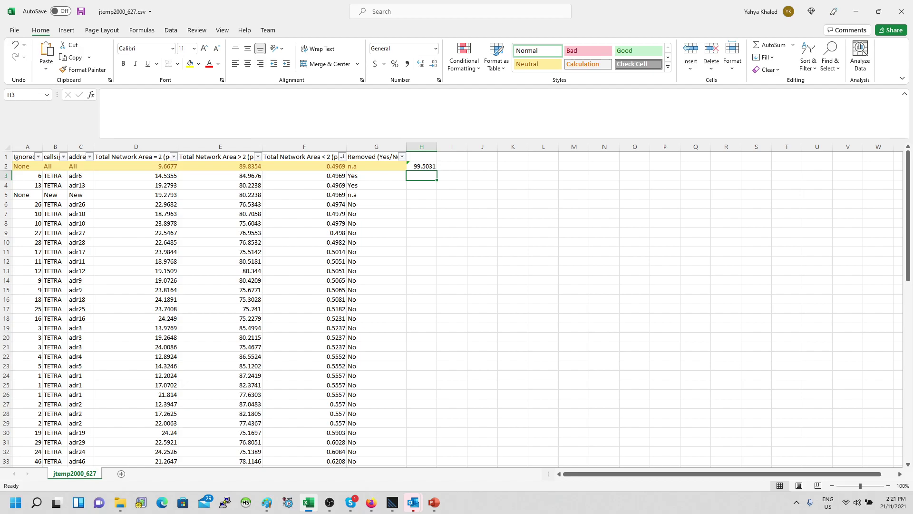
click(305, 166)
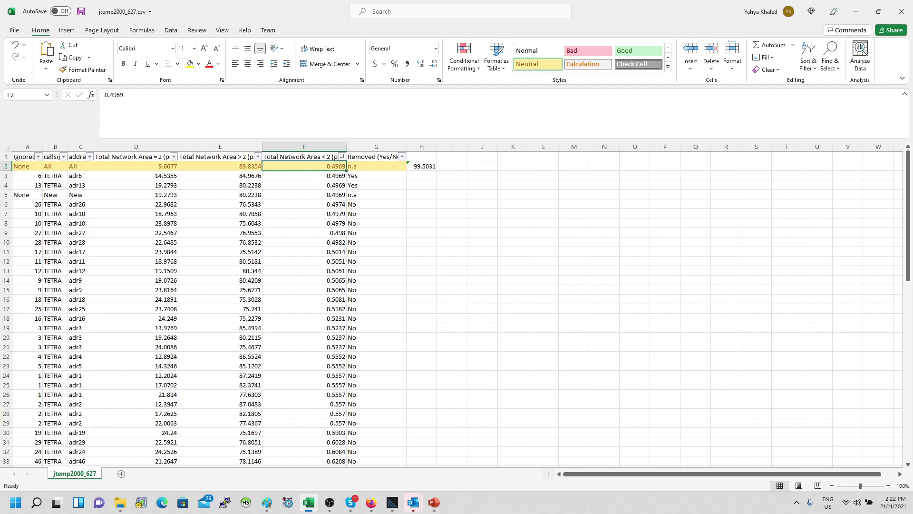
- Compare the F2 baseline value with the F3–F4 values for sites 6 and 13
click(421, 185)
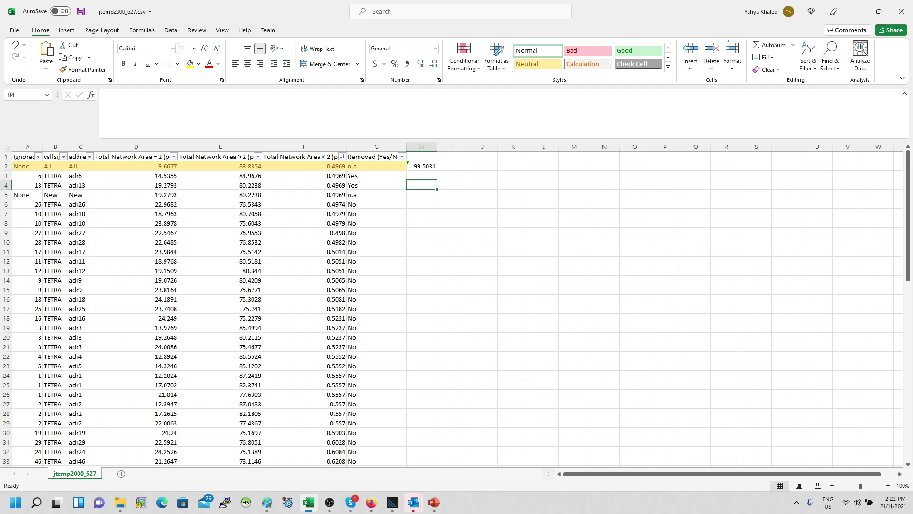
click(304, 166)
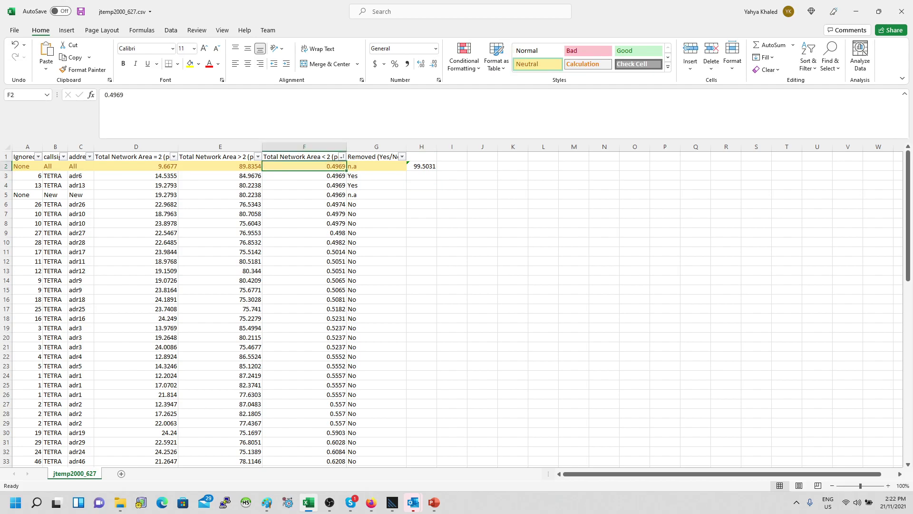
click(376, 213)
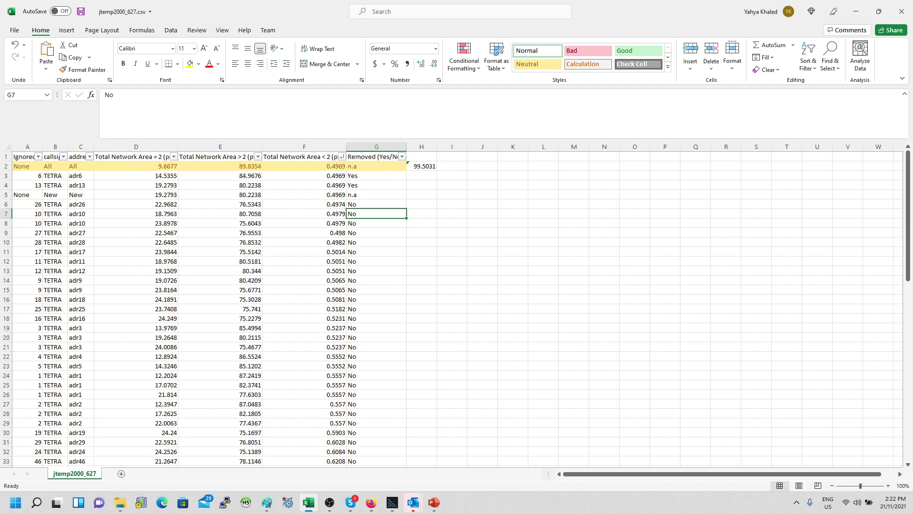
drag(27, 166, 376, 166)
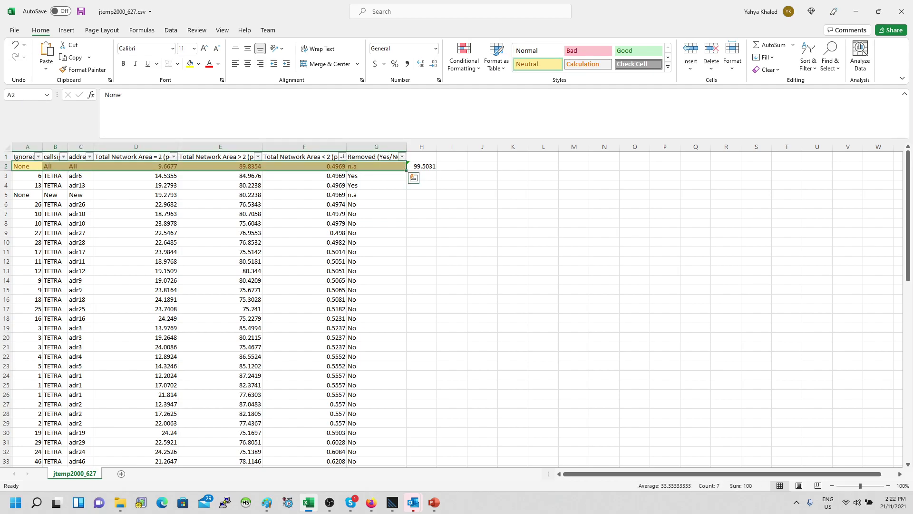
click(305, 186)
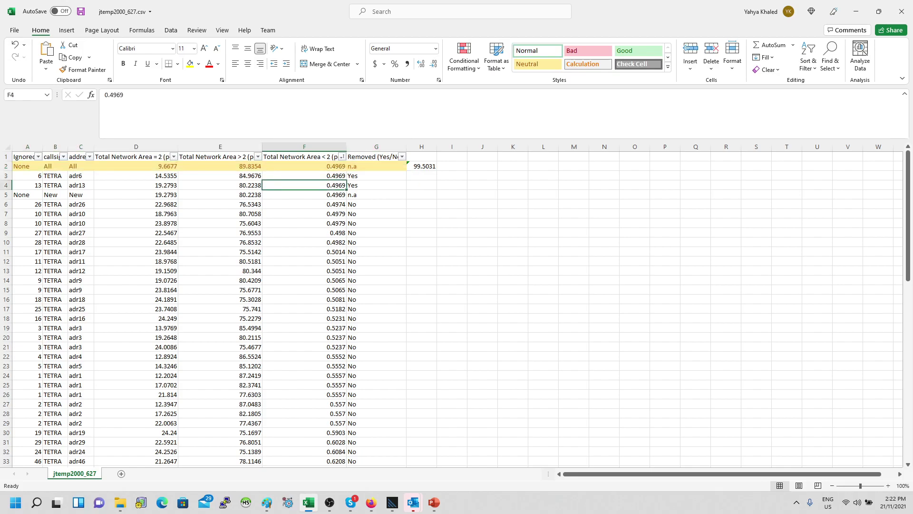
click(304, 175)
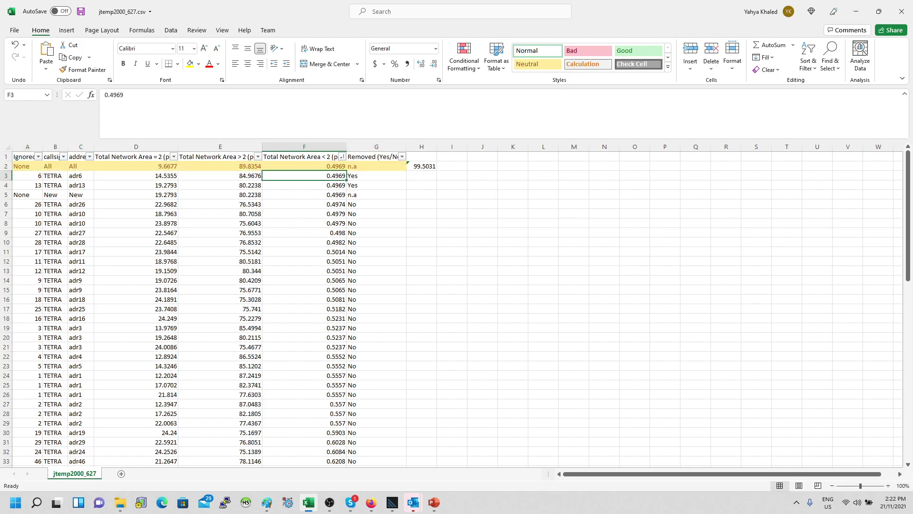
key(shift+Down)
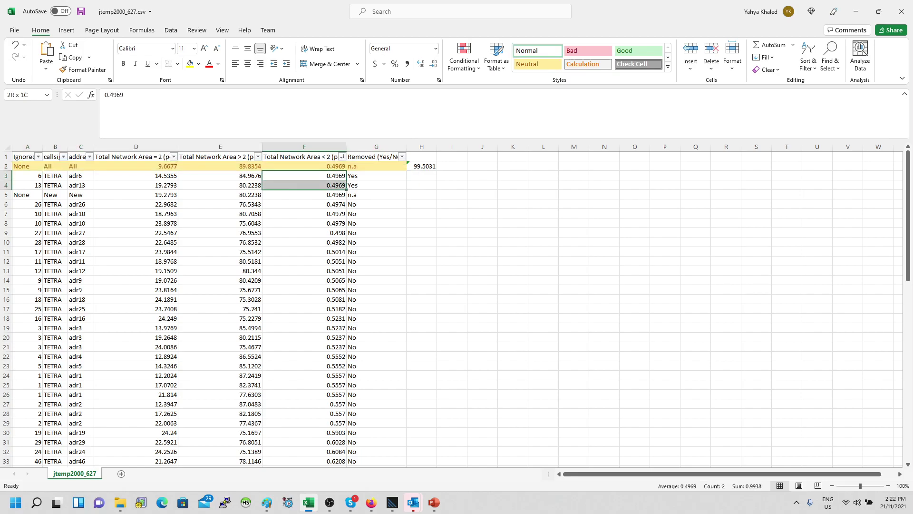
key(shift+Down)
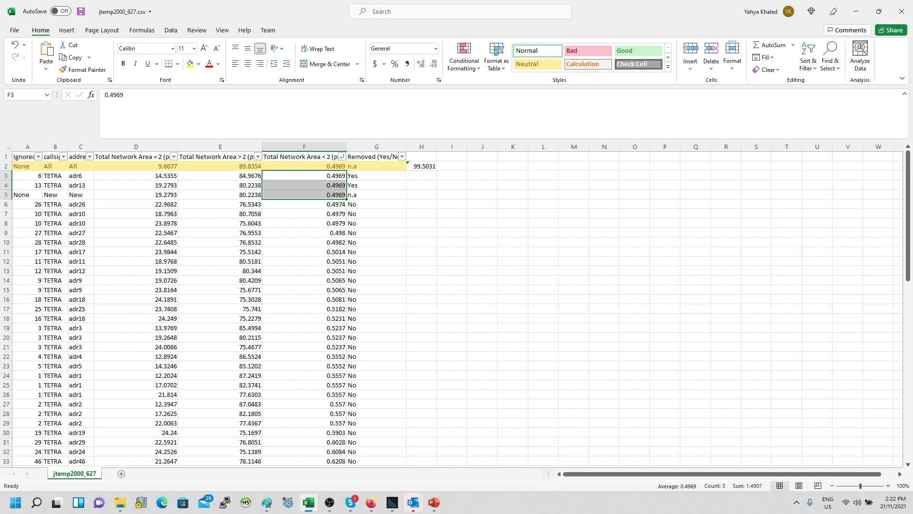
- Delete the extra None/New row 5
drag(28, 195, 373, 195)
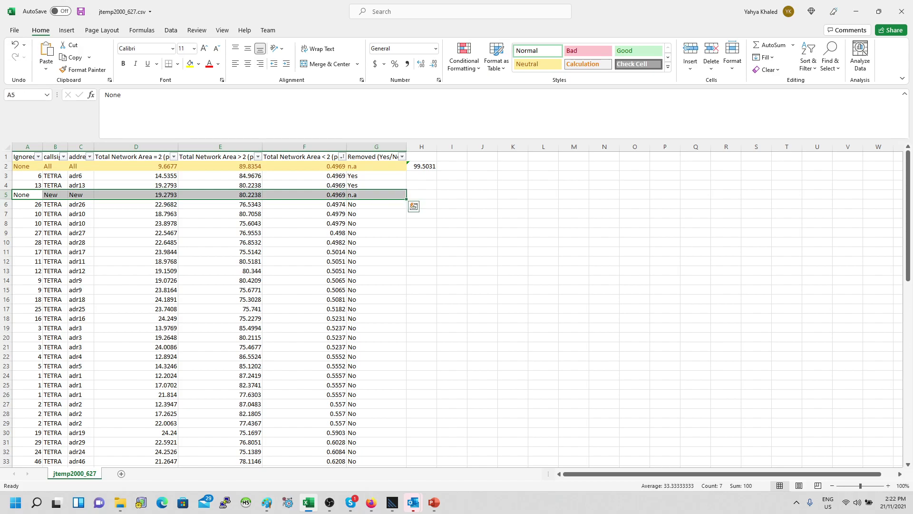
click(6, 195)
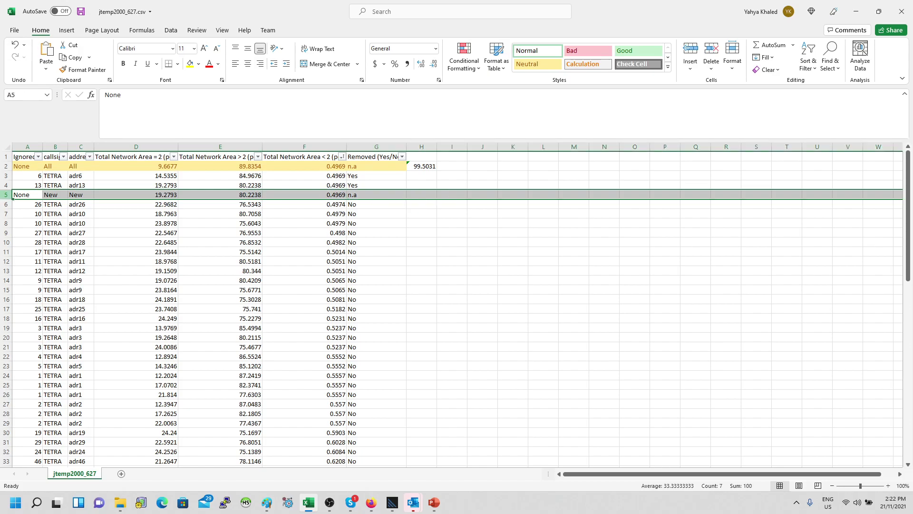
right_click(6, 195)
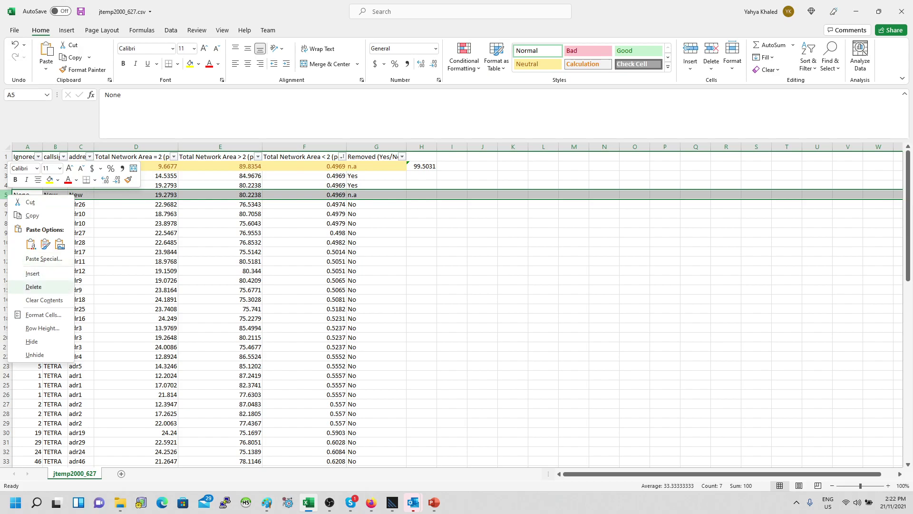
click(34, 287)
click(304, 262)
- Shade the rows for sites 6 and 13 (A3:F4) with the green Good style
drag(364, 175, 136, 185)
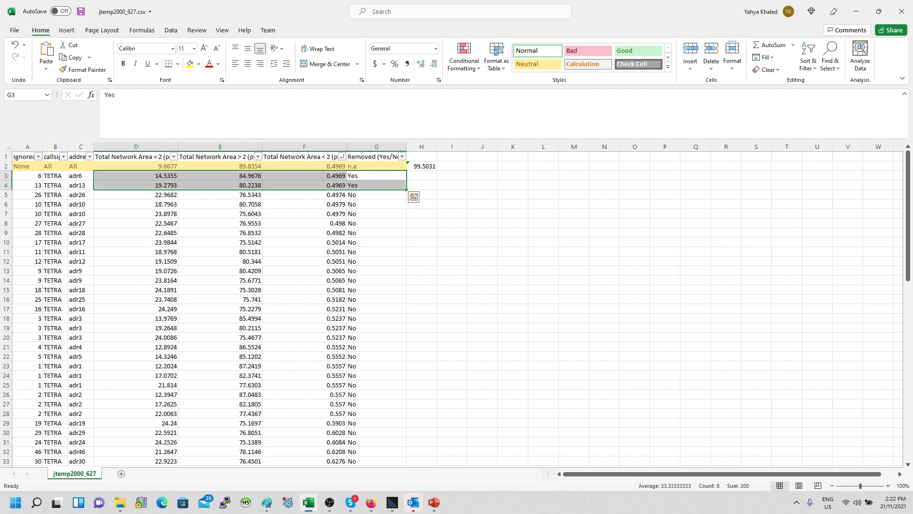
drag(305, 176, 220, 194)
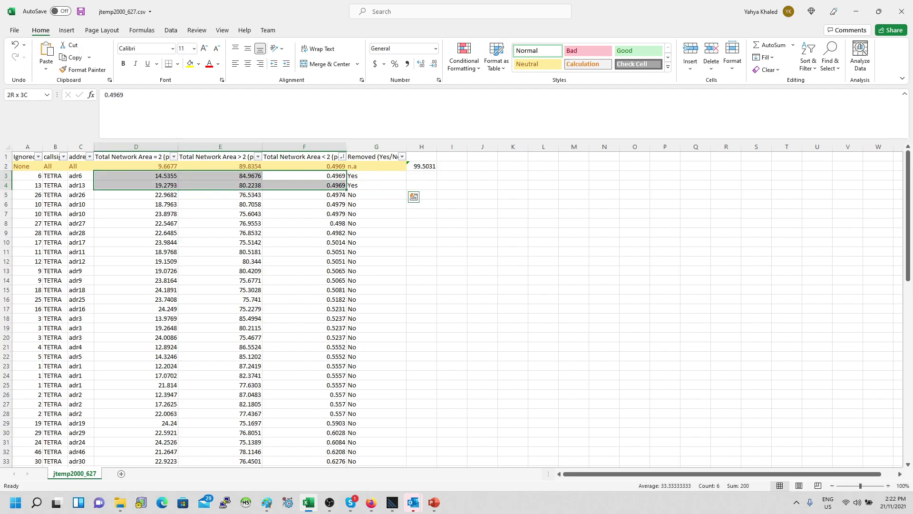
drag(105, 185, 32, 184)
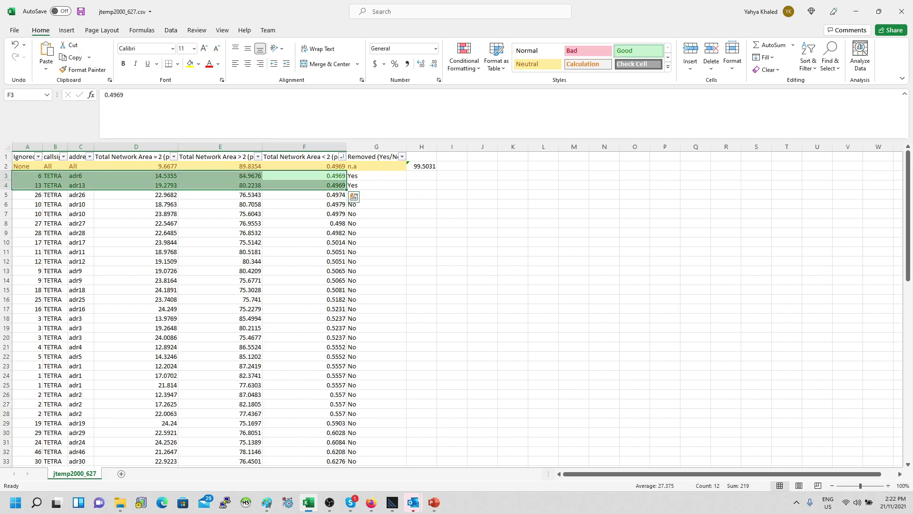
click(482, 213)
click(305, 176)
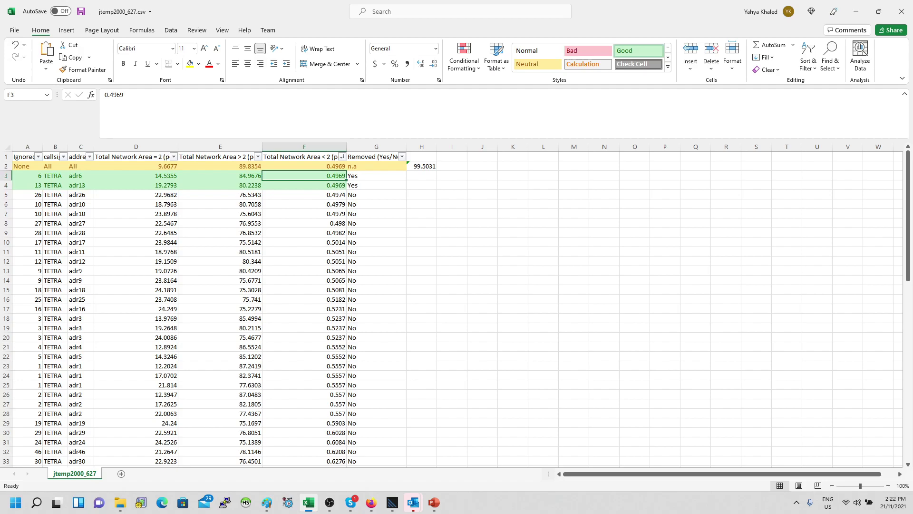
click(80, 176)
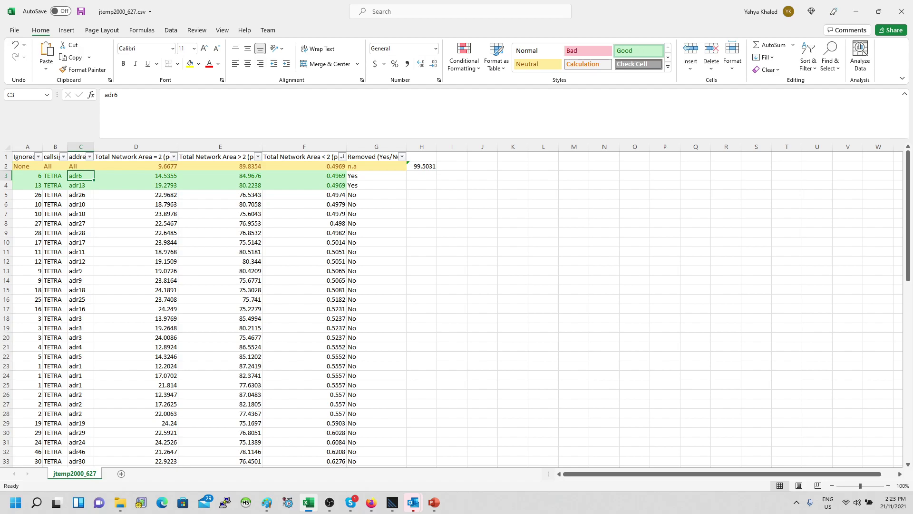
mouse_move(305, 166)
mouse_down()
mouse_move(304, 175)
mouse_move(304, 167)
mouse_up()
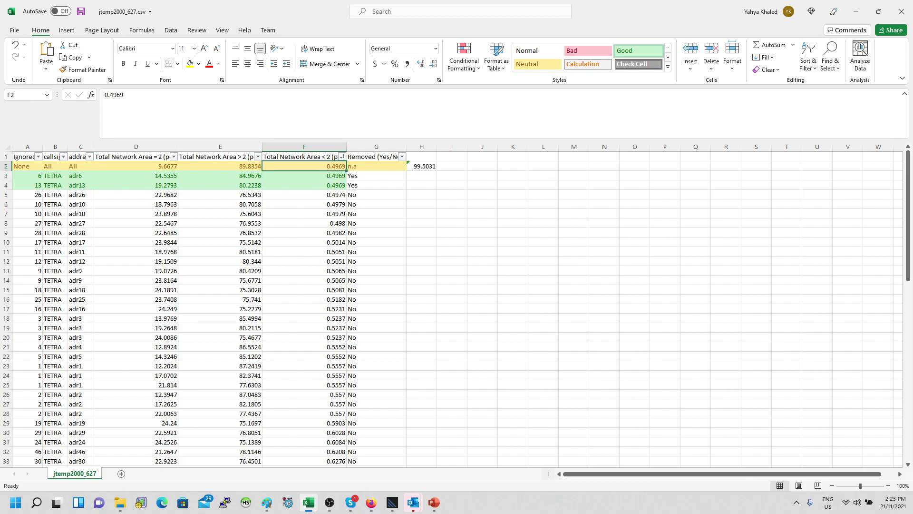
key(shift+Down)
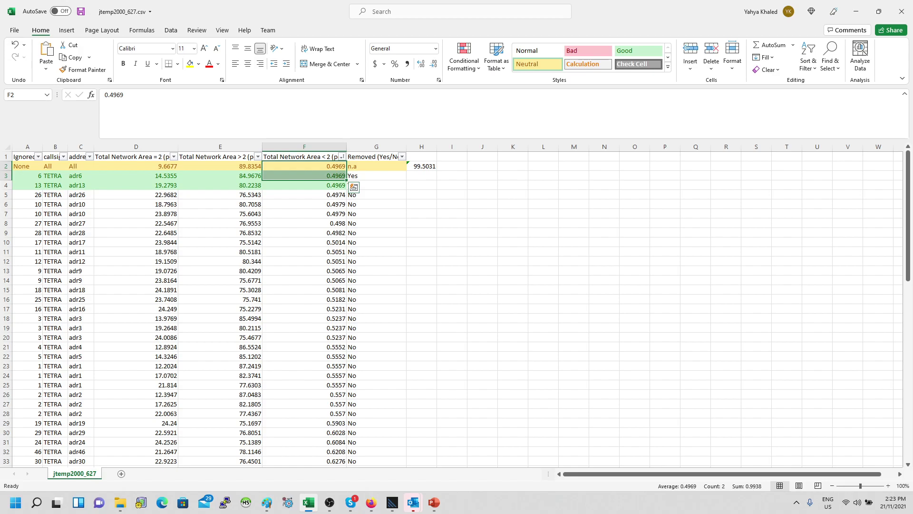
key(Down)
key(Down)
key(shift+Left)
key(shift+Left)
key(shift+Left)
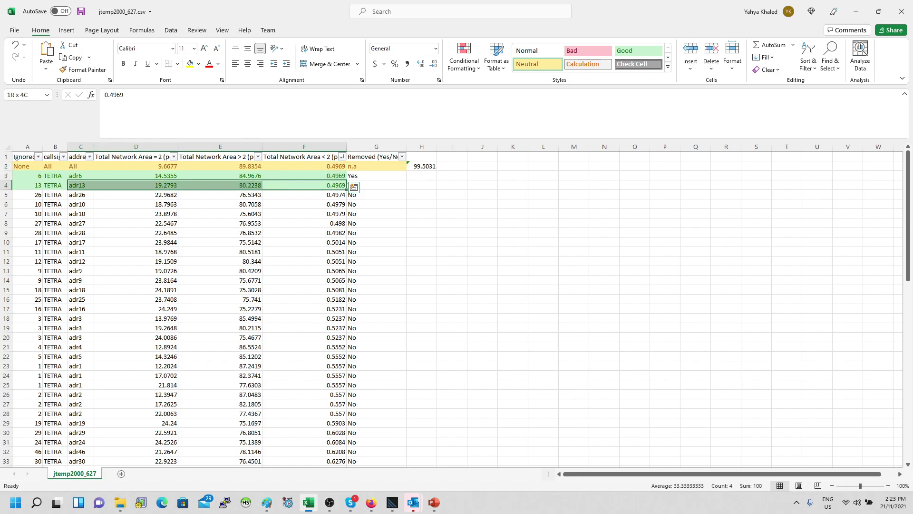
key(shift+Up)
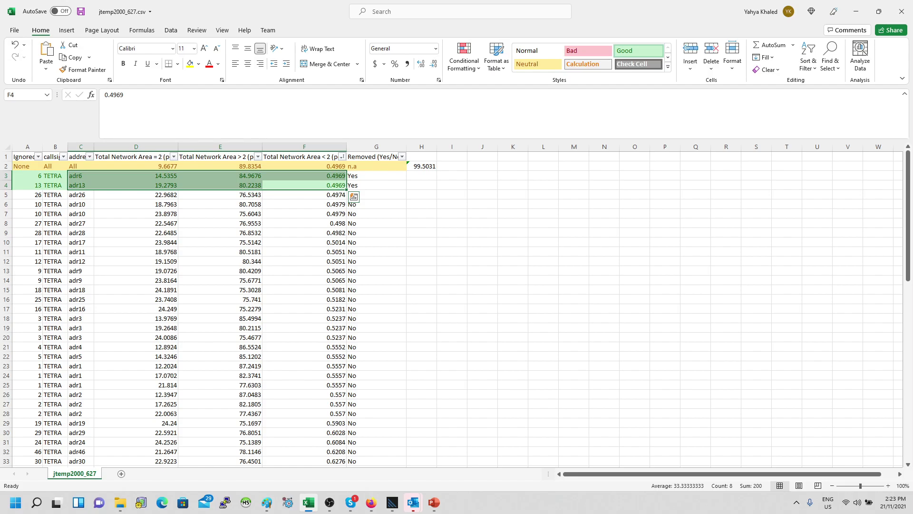
- Fill the H2 sum formula down column H through row 14
key(Escape)
key(Left)
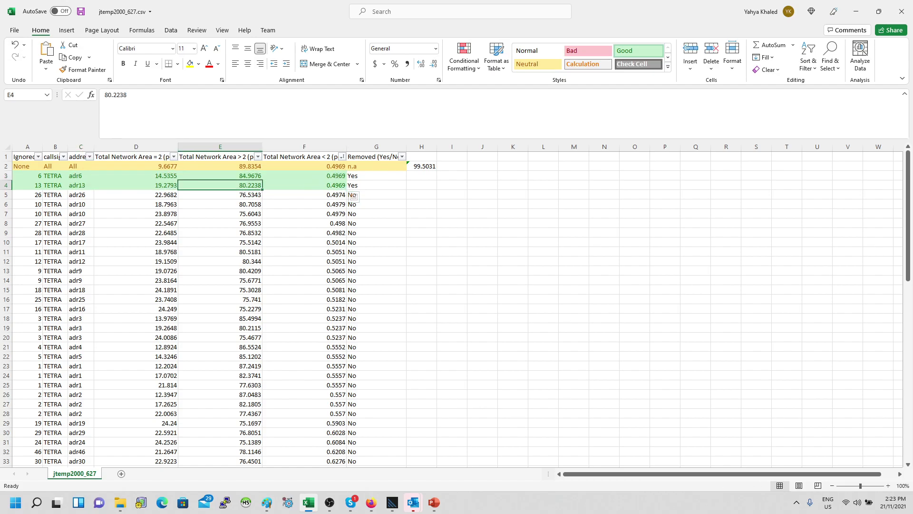
key(shift+Up)
key(shift+Left)
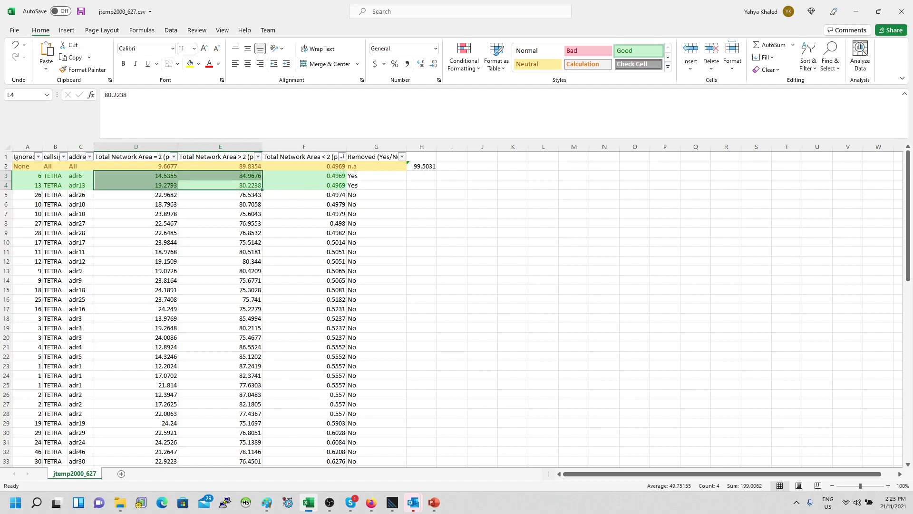
click(421, 166)
drag(436, 170, 434, 281)
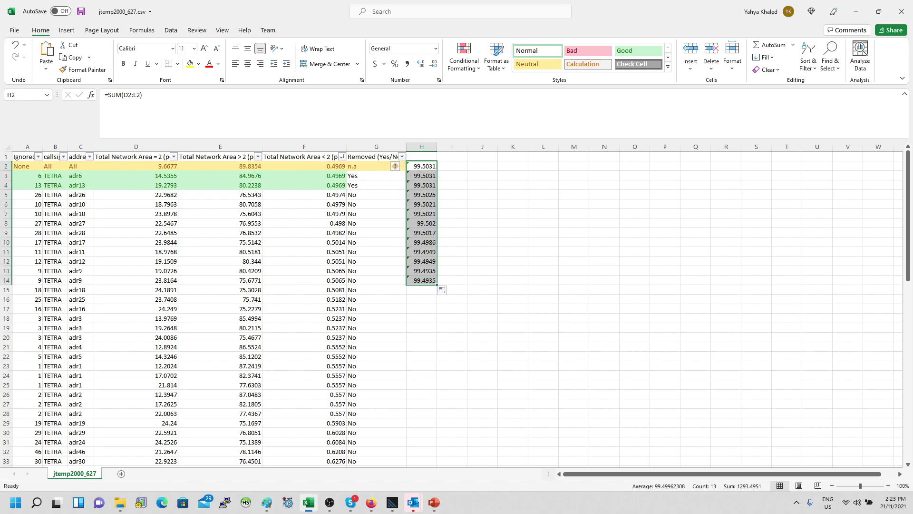
click(452, 204)
drag(421, 166, 421, 185)
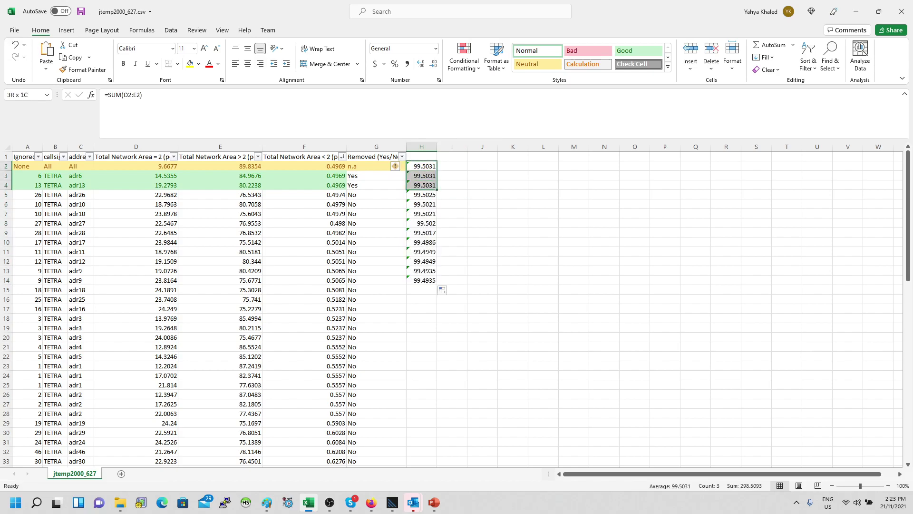
- Head column H '>= 2 overlap' and widen the column to fit
click(421, 156)
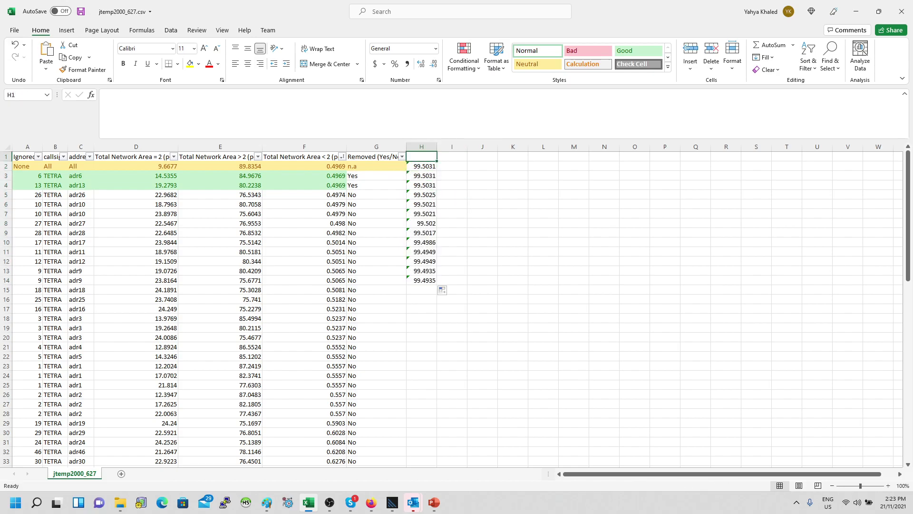
text(?)
key(BackSpace)
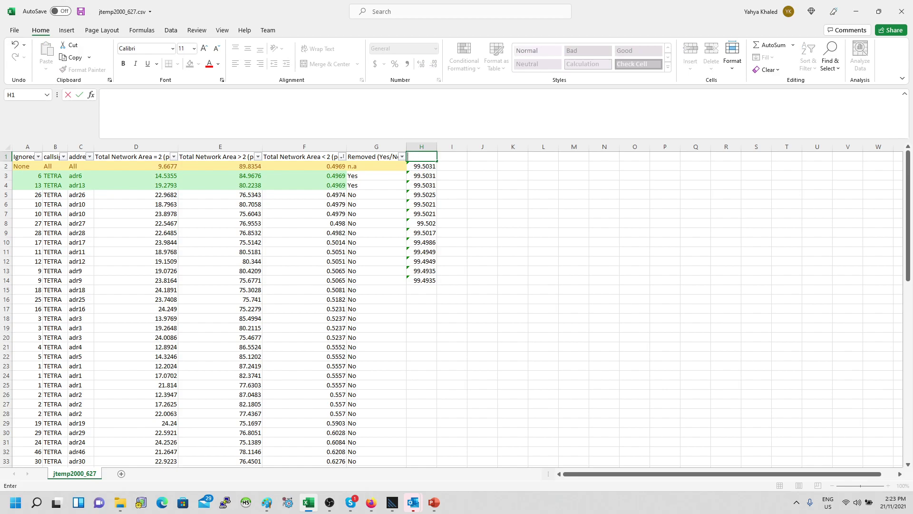
text(>= 2 overlap)
key(Return)
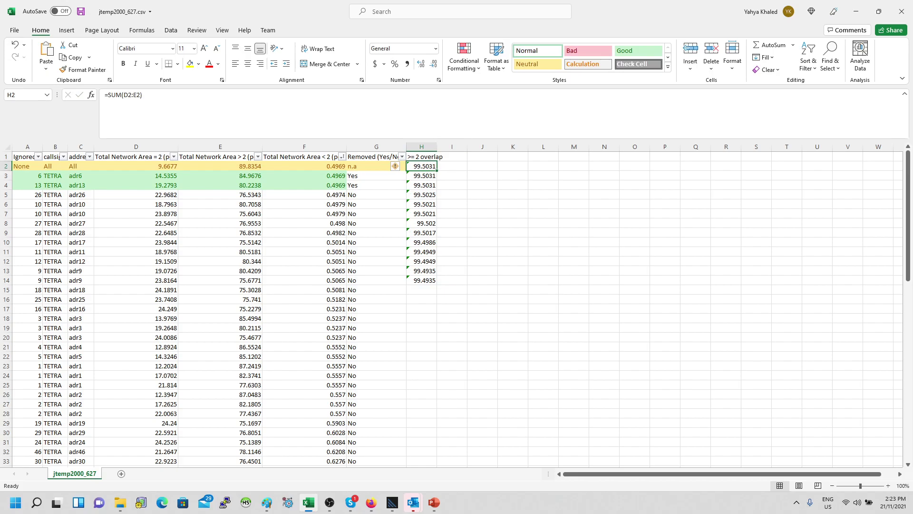
double_click(437, 146)
- Select the top three overlap sums, then the full rows for sites 6 and 13
click(490, 195)
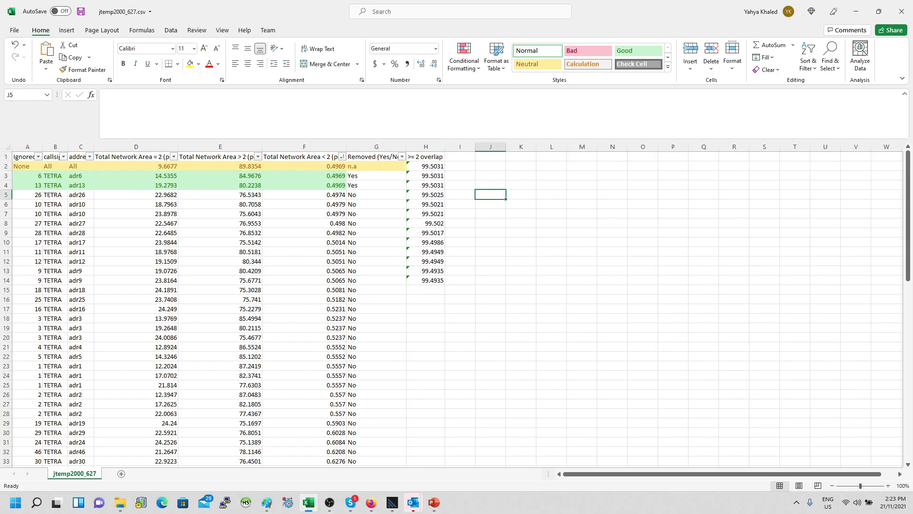
drag(426, 167, 28, 242)
click(460, 185)
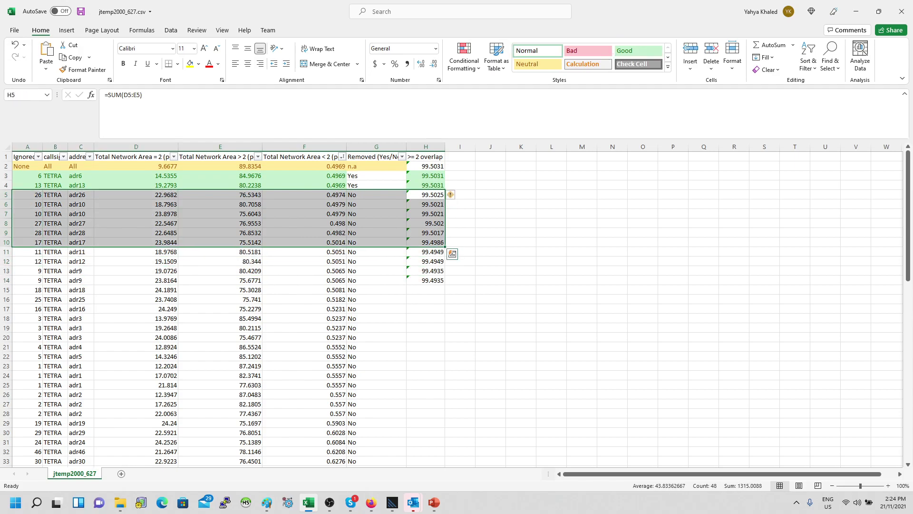
click(490, 232)
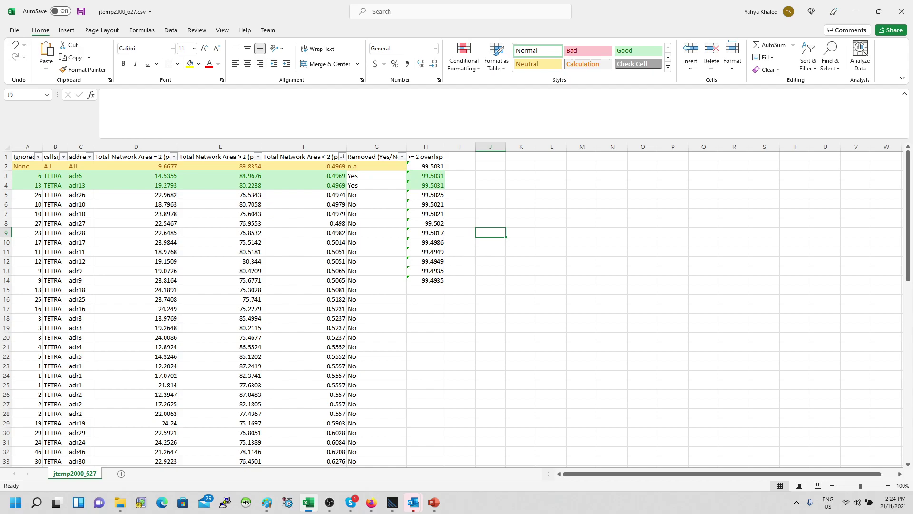
click(551, 185)
drag(426, 175, 27, 185)
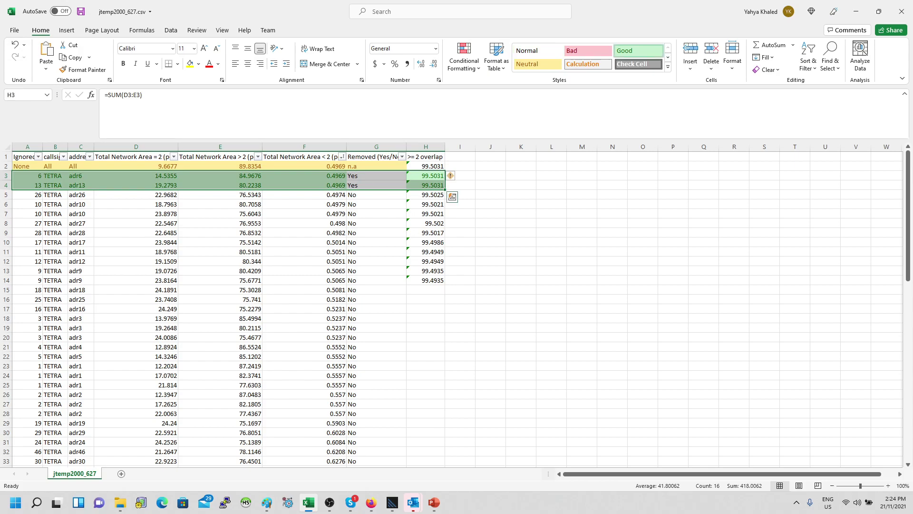
- Compare the all-sites under-2, over-2 and exactly-2 areas against site 6's values
click(376, 185)
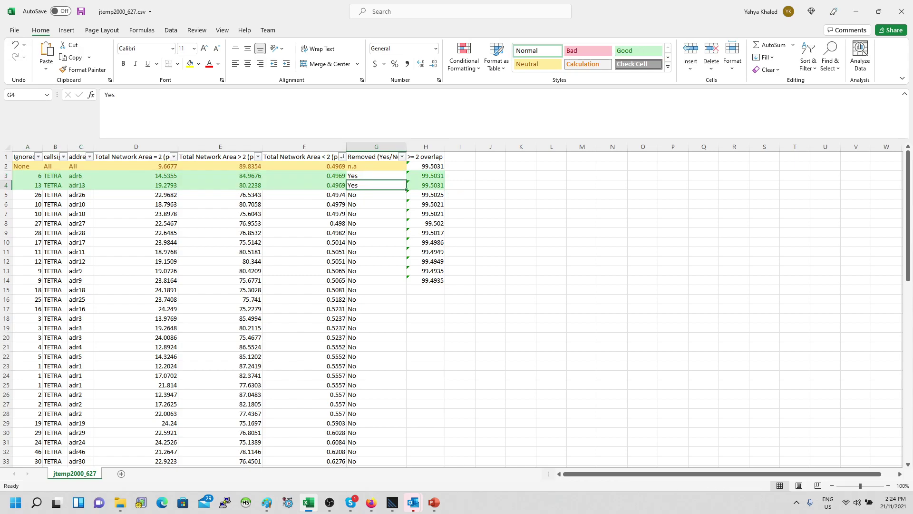
drag(305, 176, 304, 185)
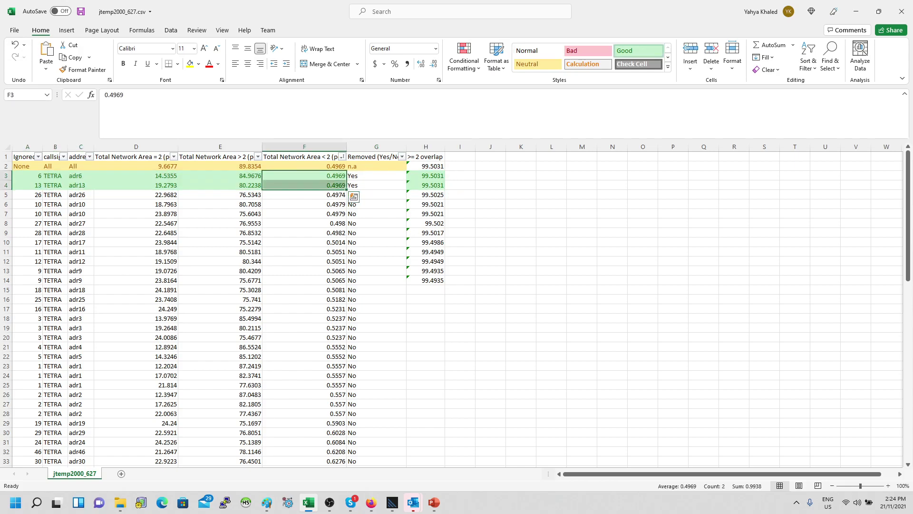
click(305, 166)
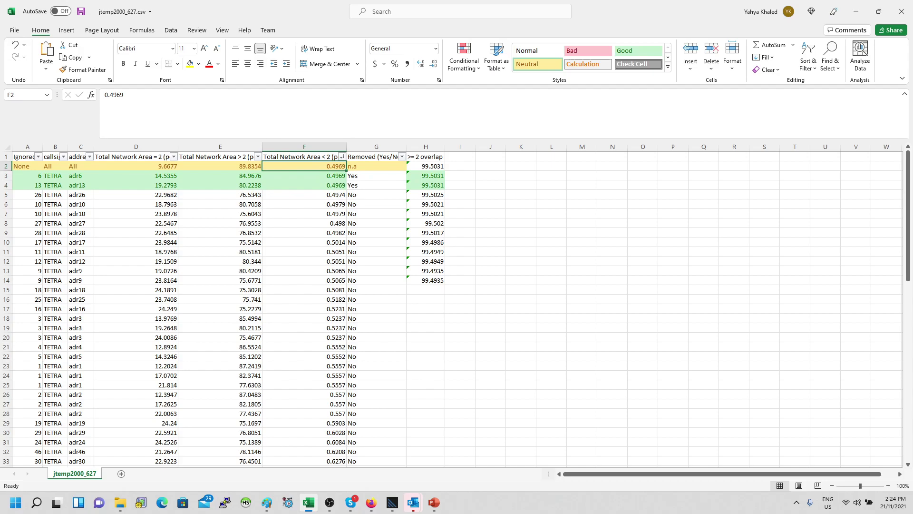
click(426, 175)
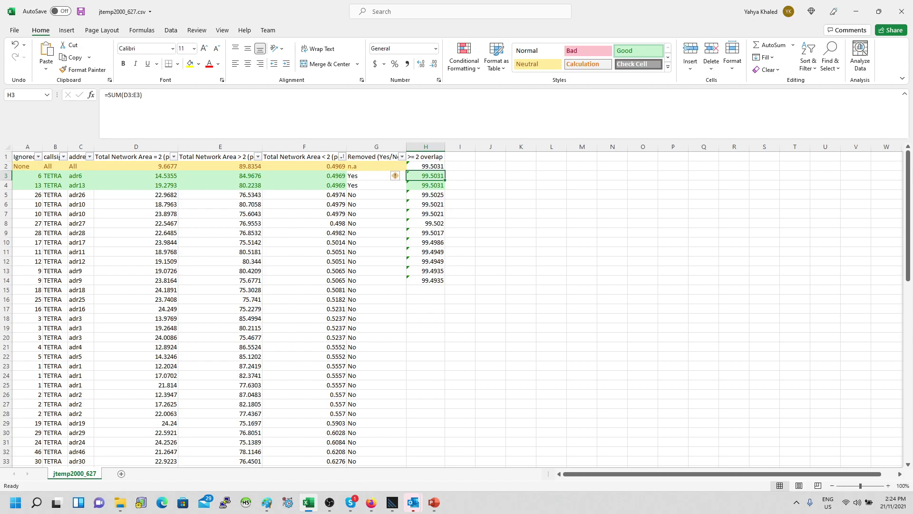
drag(220, 166, 220, 176)
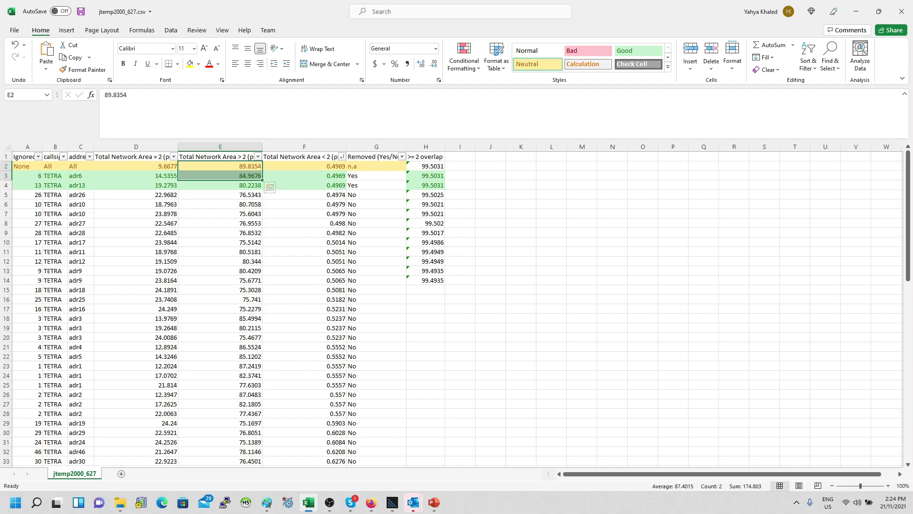
click(148, 167)
drag(136, 166, 136, 175)
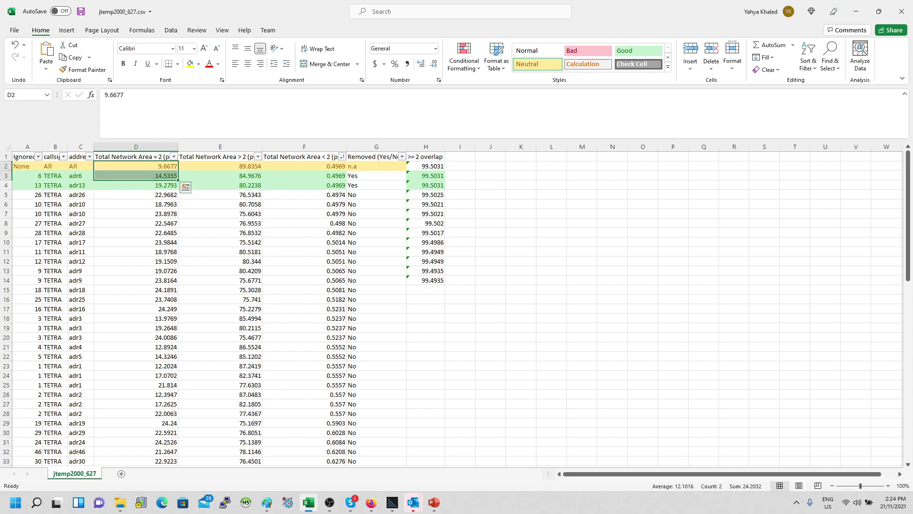
- Compare the top three rows' areas, then select adr6 and adr13's overlap sums, under-2 values and addresses
click(220, 166)
drag(220, 166, 221, 185)
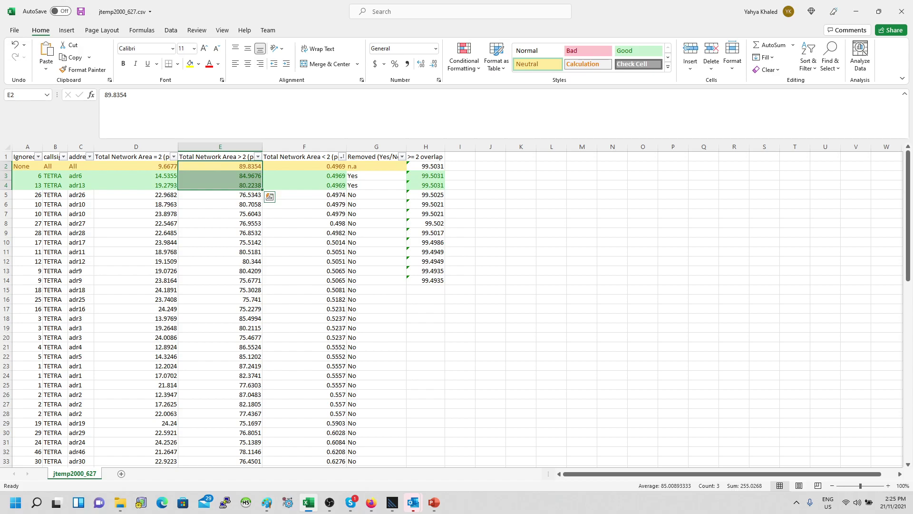
drag(136, 185, 137, 166)
click(426, 157)
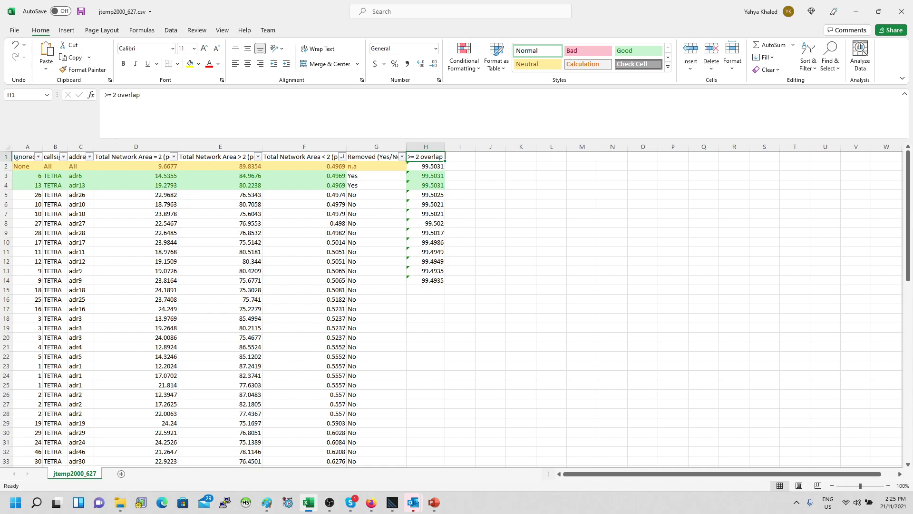
drag(425, 166, 425, 185)
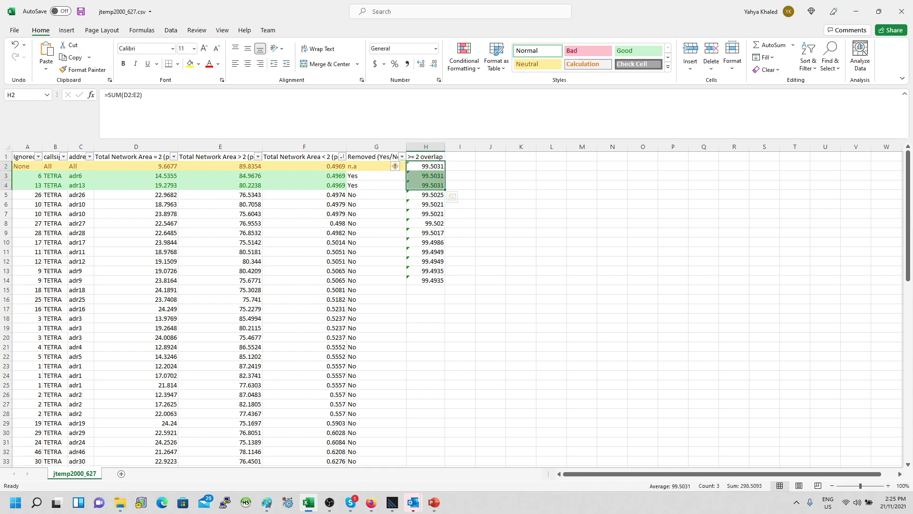
drag(328, 176, 328, 185)
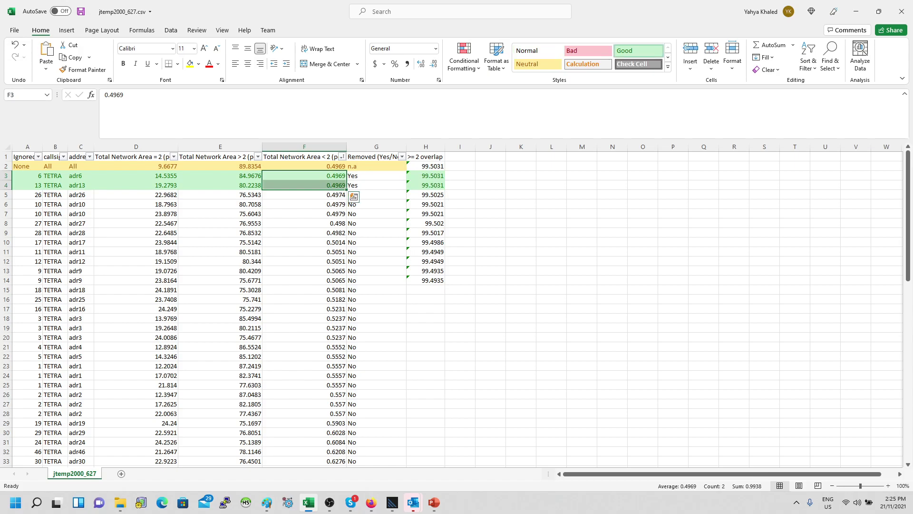
drag(81, 175, 81, 186)
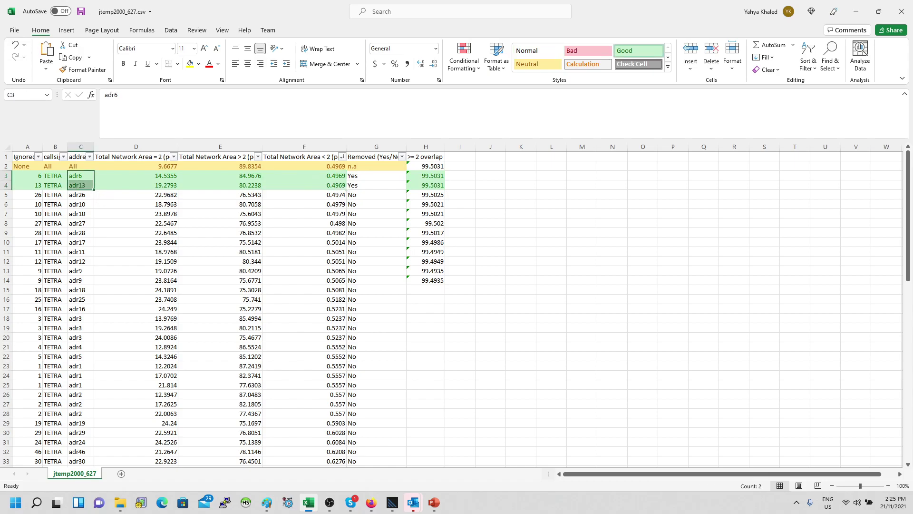
- Switch to HTZ and close the Station selection window
key(alt+Tab)
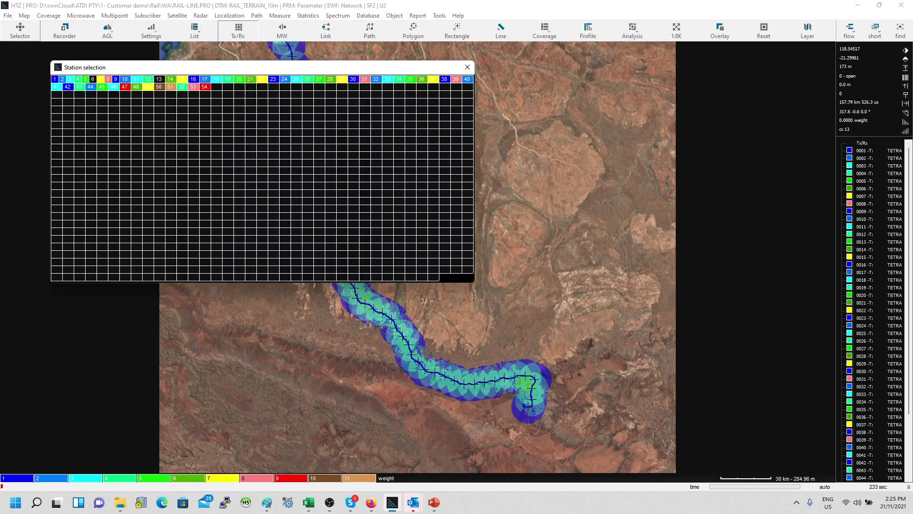
drag(262, 67, 431, 120)
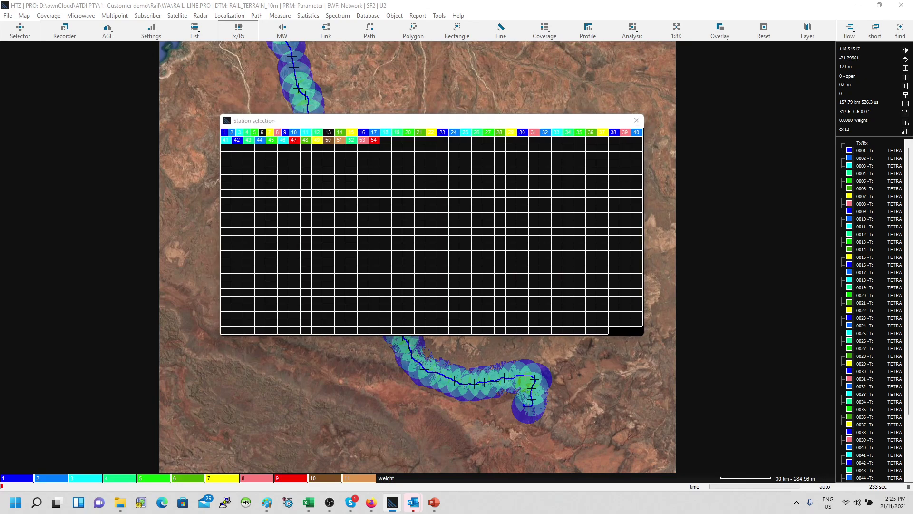
key(alt+Tab)
key(alt+Tab)
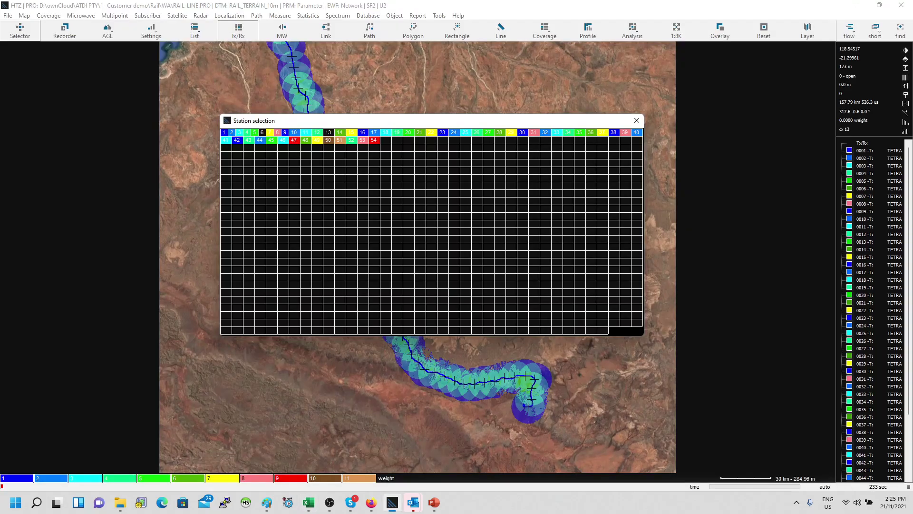
click(636, 120)
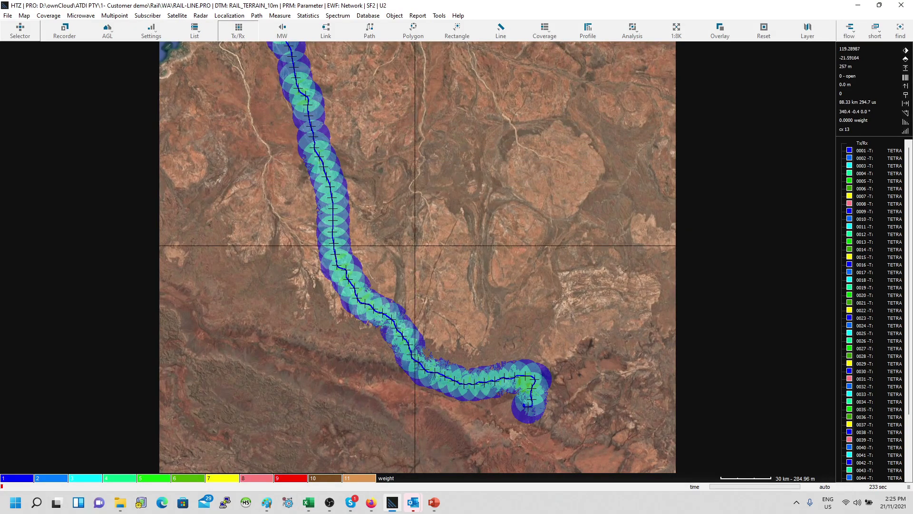
scroll(415, 245, down, 1)
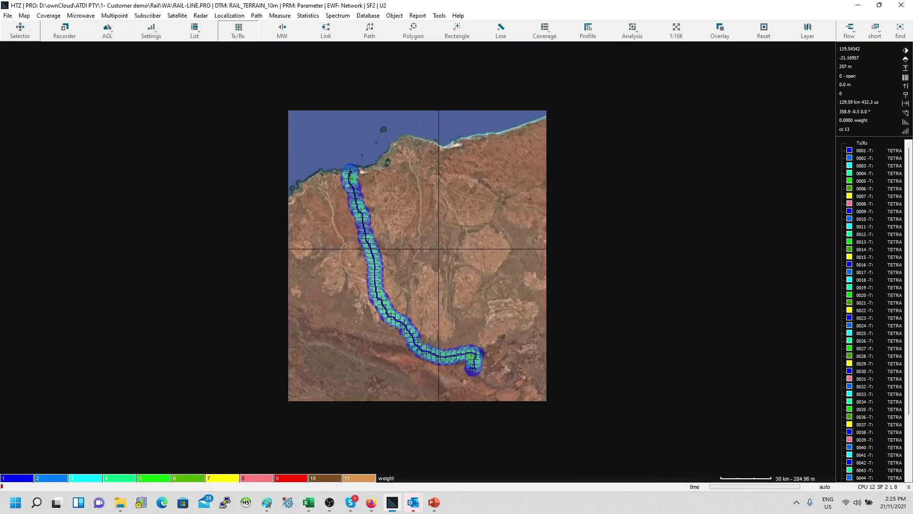
- Show stations as Standard small icons and zoom to the rail line's north end
key(F7)
click(434, 140)
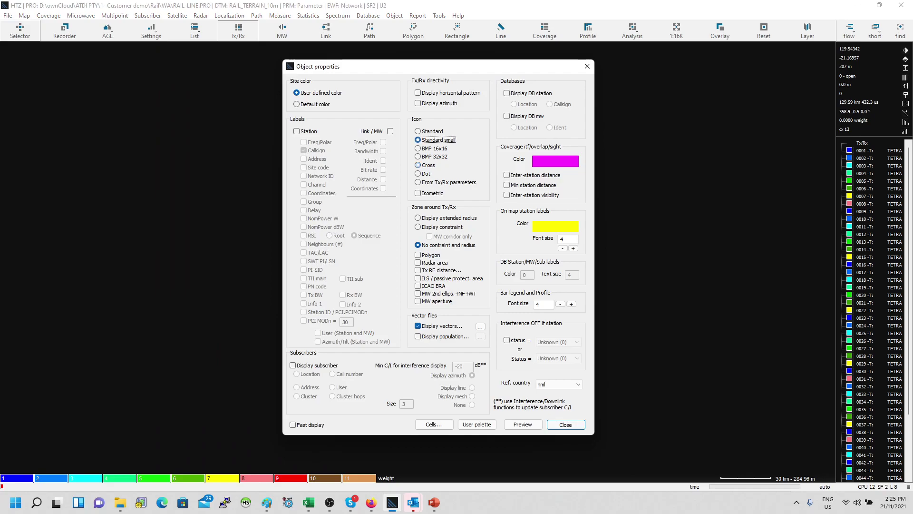
click(566, 425)
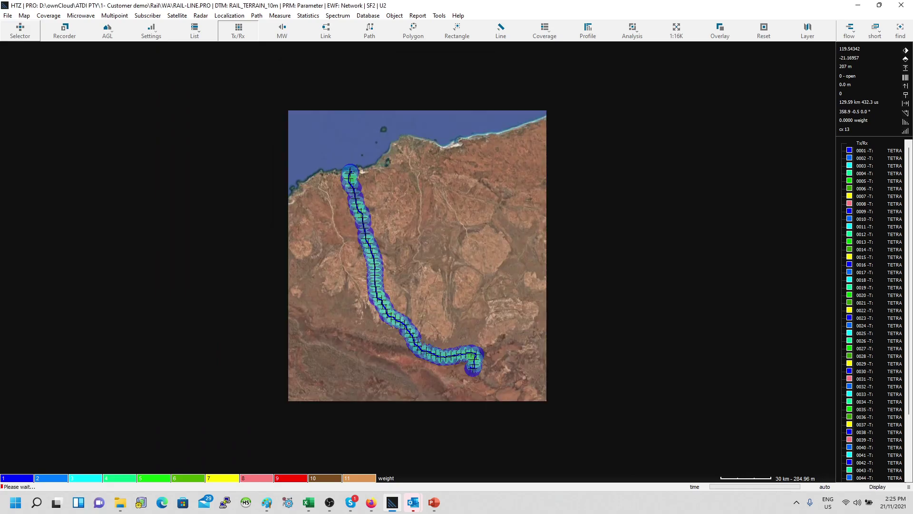
scroll(415, 209, up, 1)
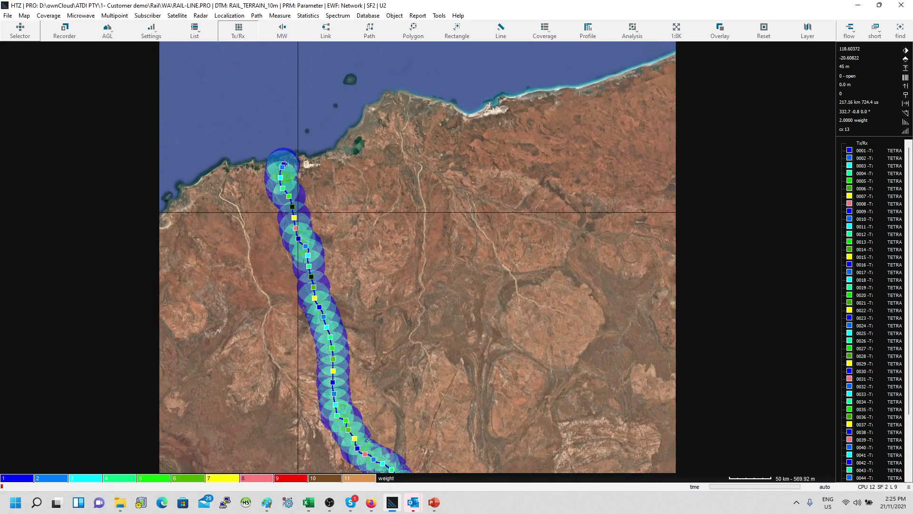
scroll(260, 226, up, 2)
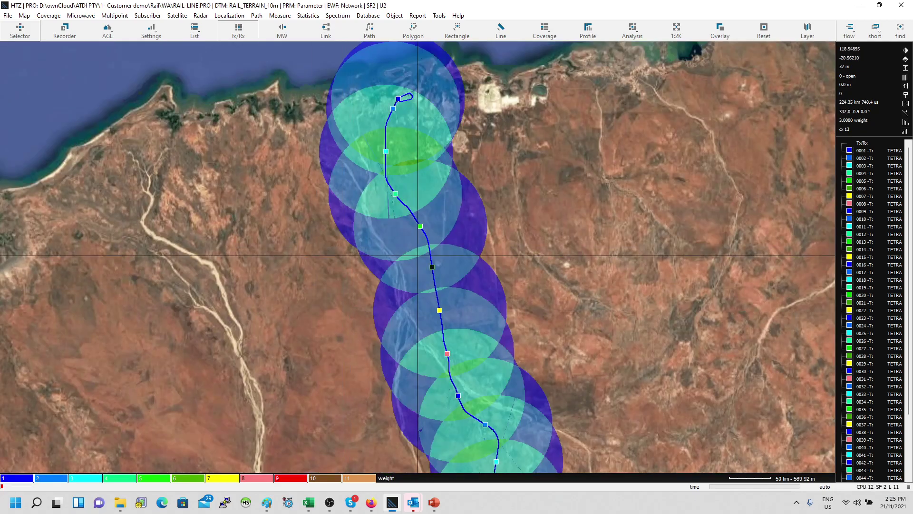
scroll(580, 314, down, 2)
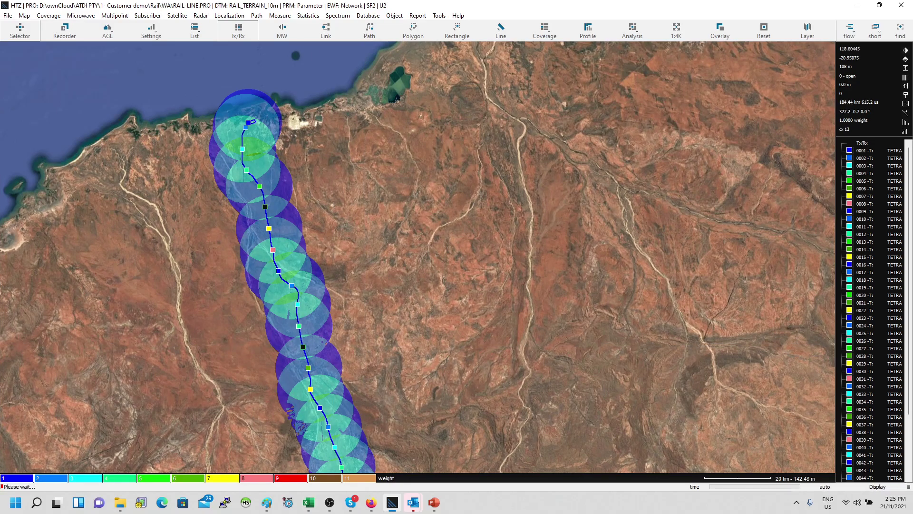
- Switch the coverage map to the colour-coded overlap display
scroll(476, 316, up, 3)
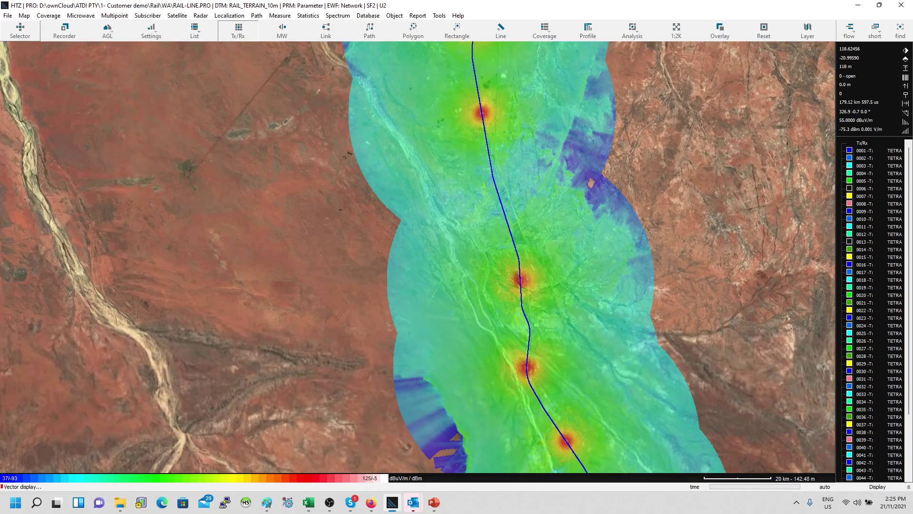
scroll(588, 176, down, 1)
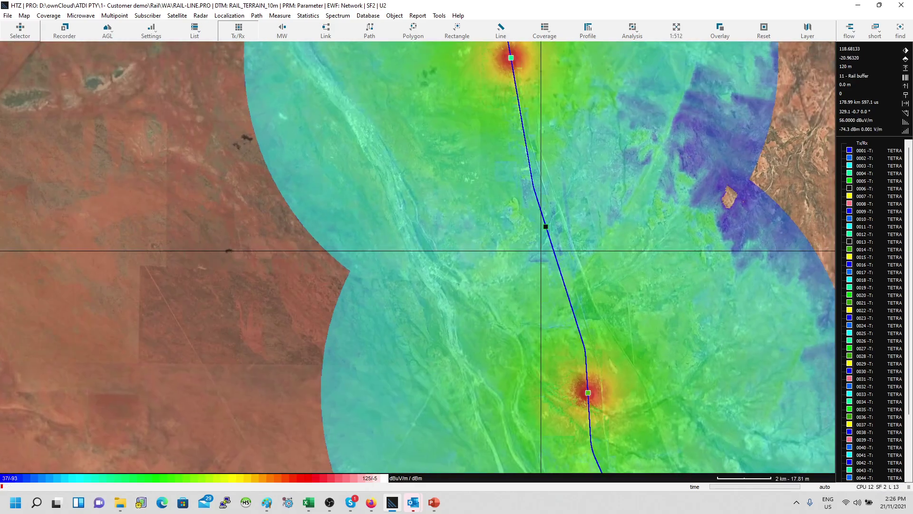
scroll(526, 241, down, 1)
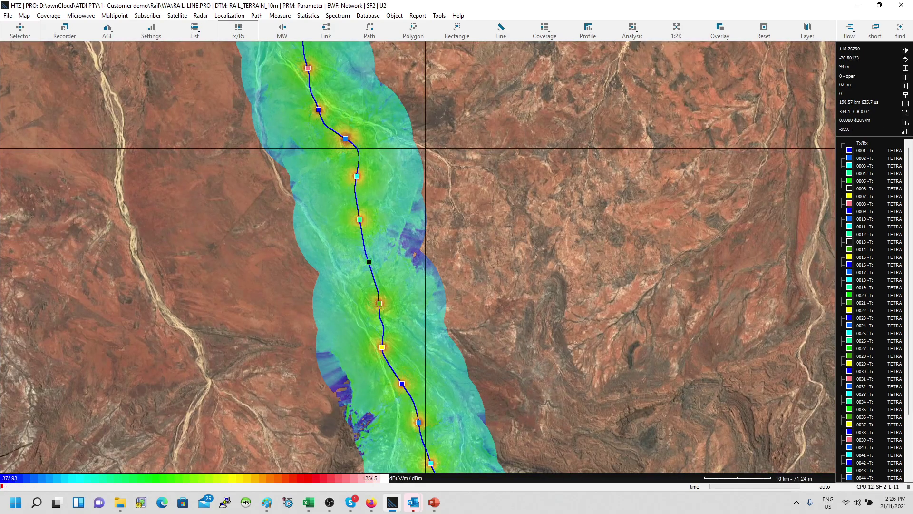
key(F7)
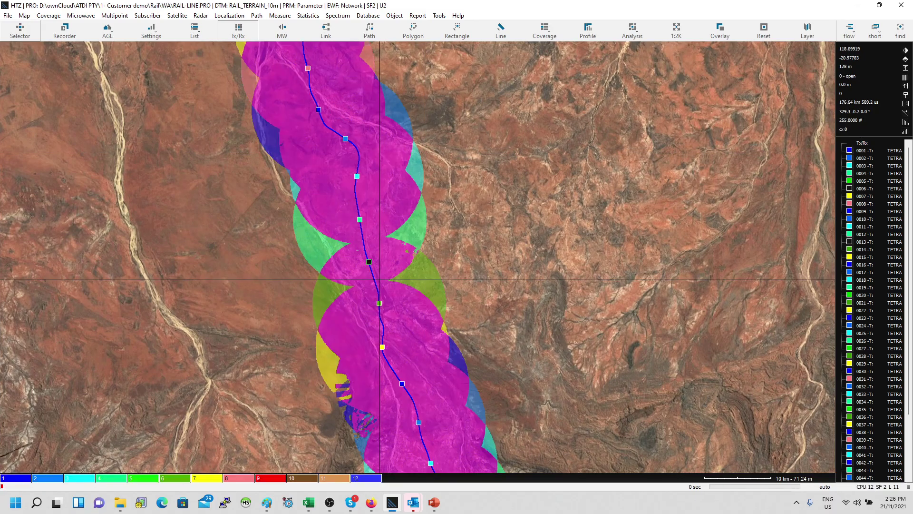
scroll(368, 268, up, 1)
scroll(319, 280, up, 1)
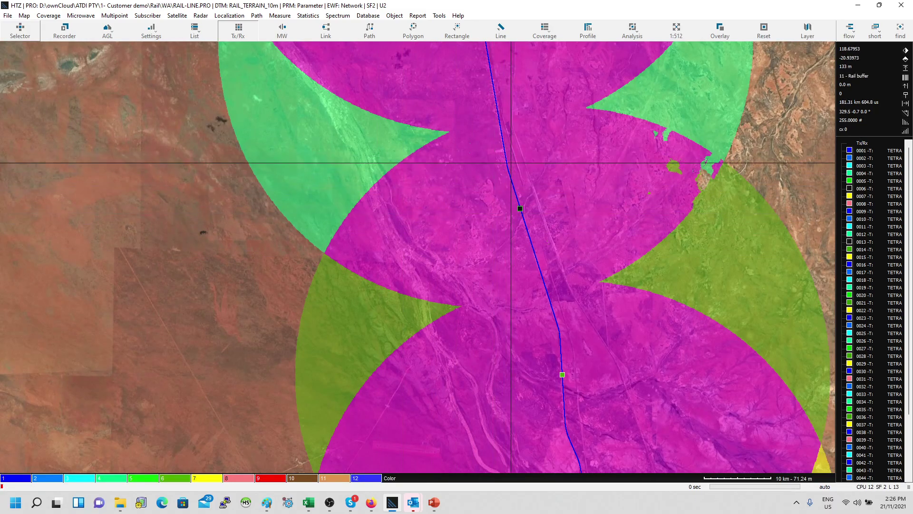
- Pan and zoom the overlap map southward along the rail line
drag(471, 127, 473, 367)
scroll(439, 164, down, 1)
scroll(413, 163, down, 1)
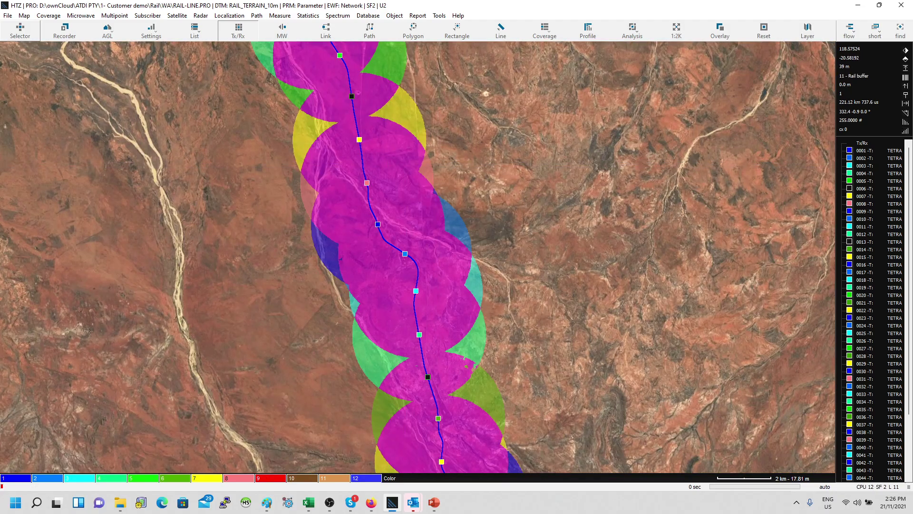
scroll(372, 146, up, 1)
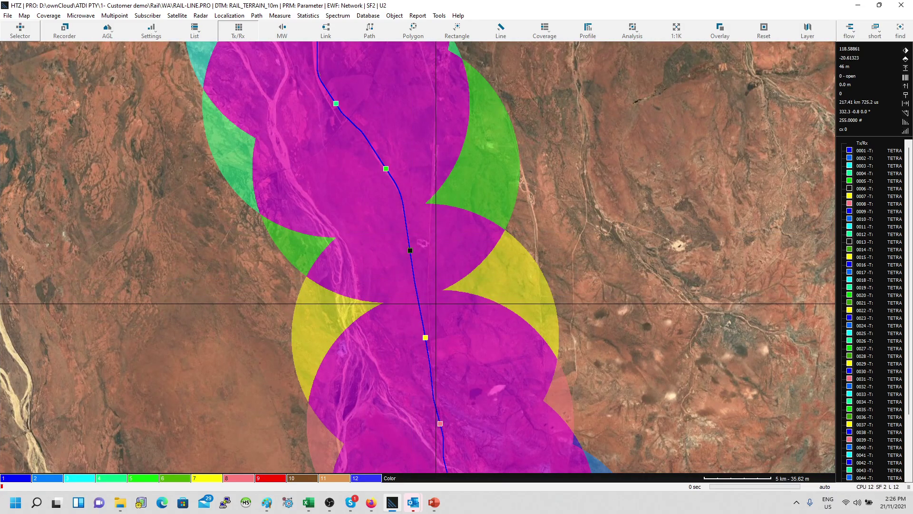
drag(436, 250, 301, 131)
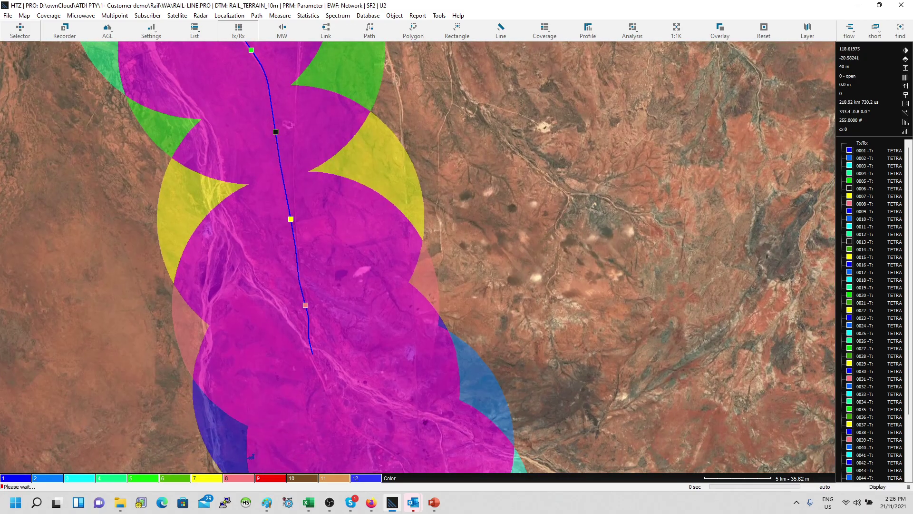
scroll(368, 208, down, 1)
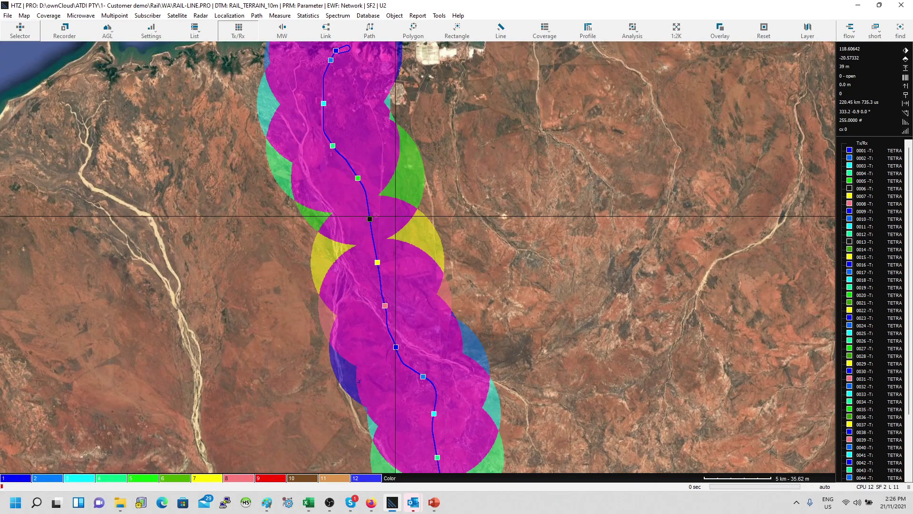
scroll(414, 265, down, 2)
drag(399, 361, 390, 191)
- In Excel, select the adr6 and adr13 rows (C3:G4), then the next four site addresses
key(alt+Tab)
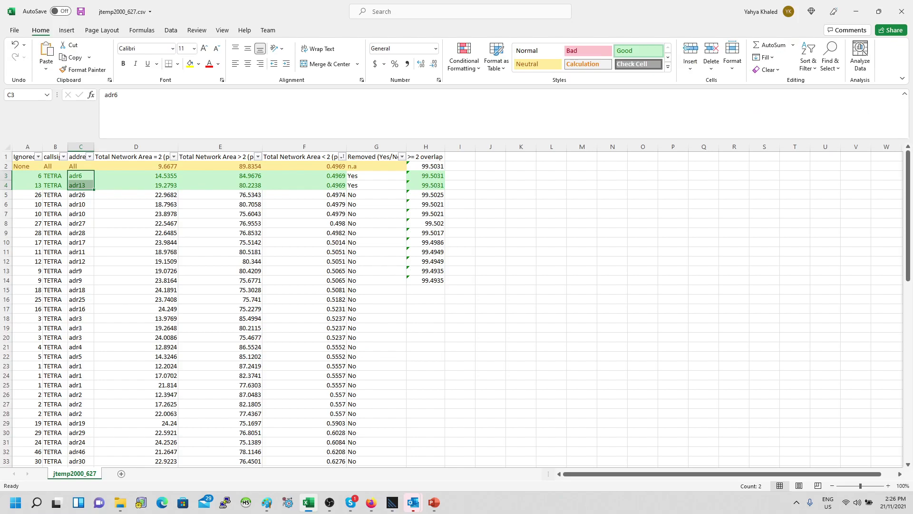
click(305, 176)
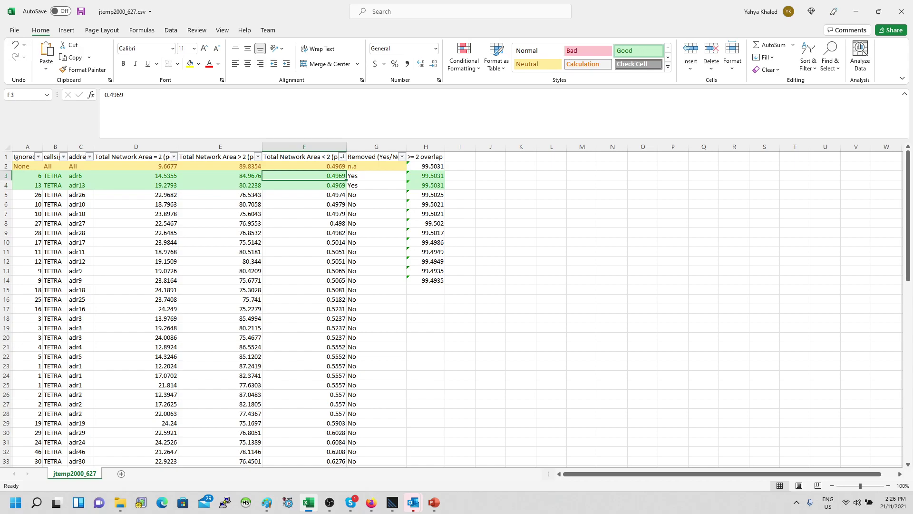
drag(81, 176, 377, 185)
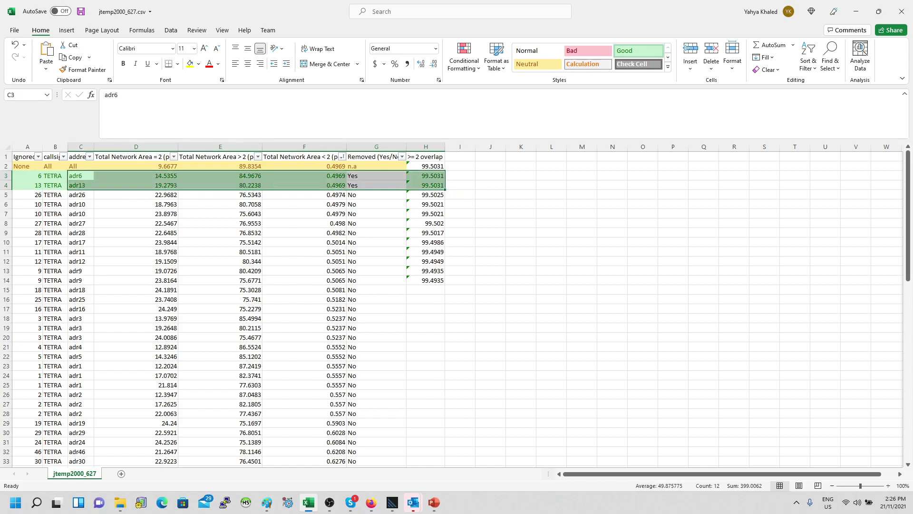
drag(81, 195, 81, 223)
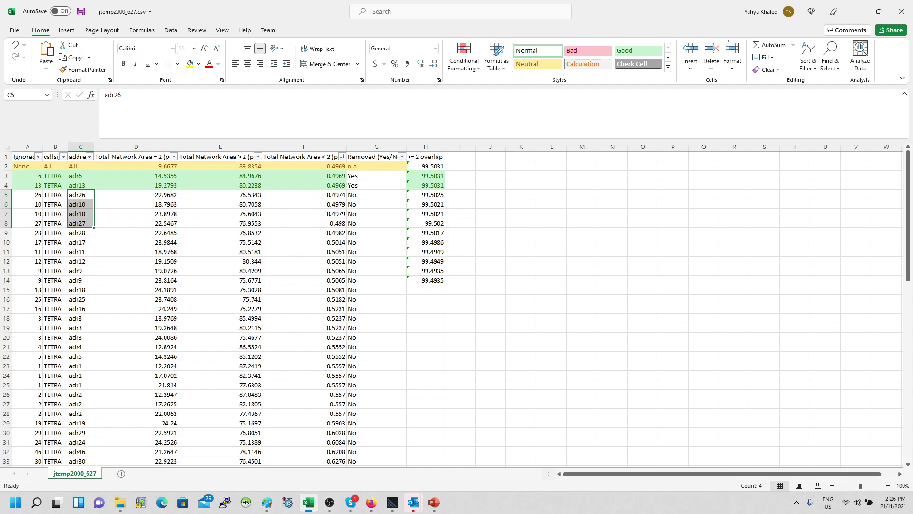
key(alt+Tab)
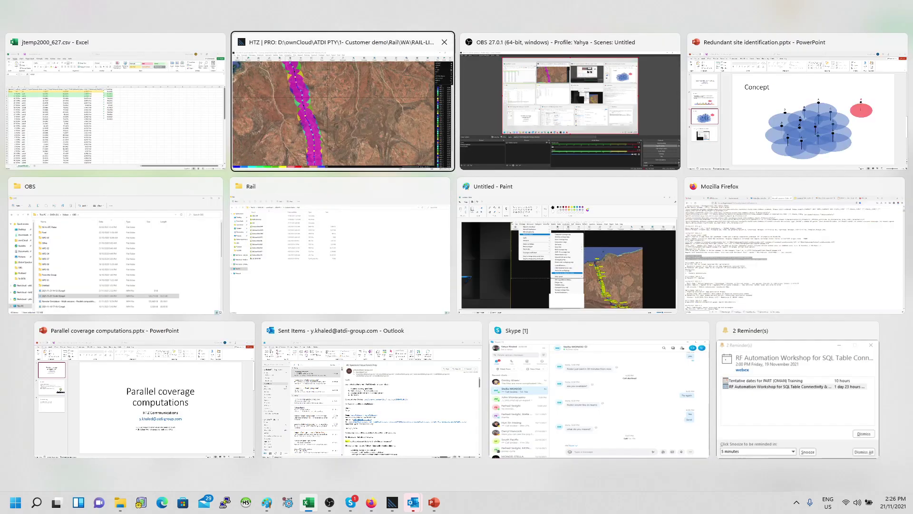
- Bring up the Redundant site identification deck and show slide 2, Concept
click(798, 109)
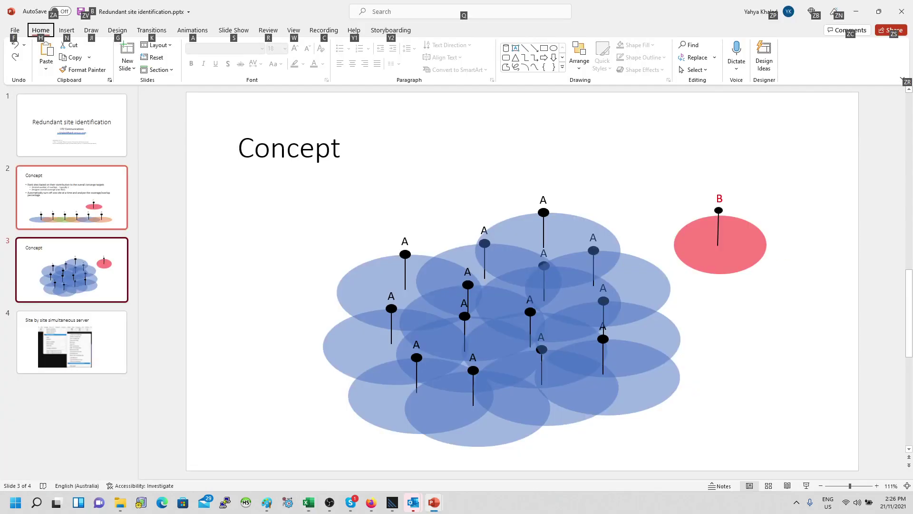
click(72, 204)
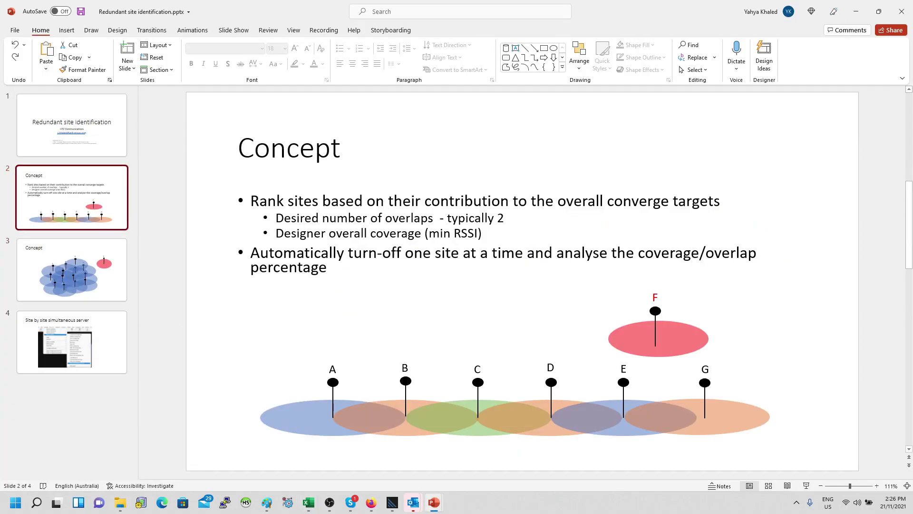